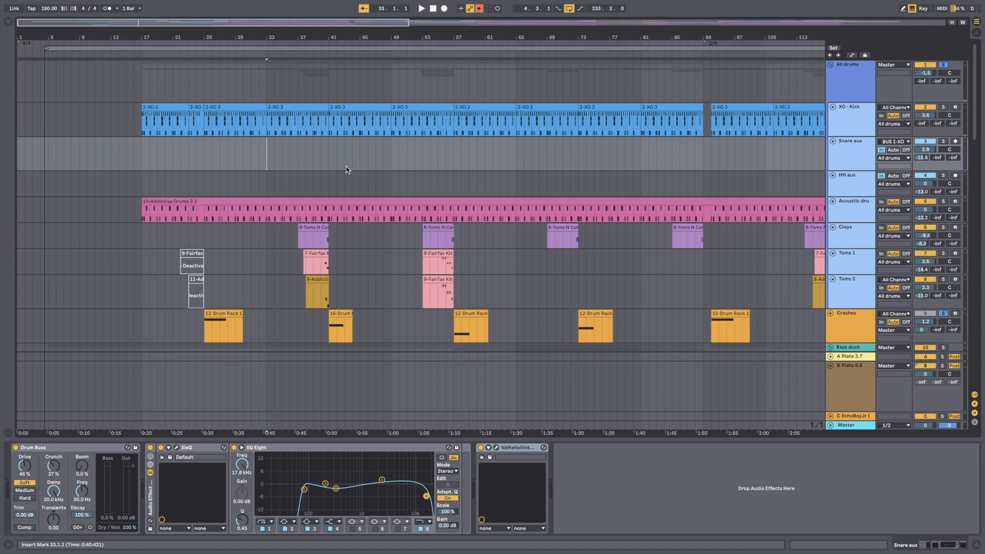
Step: Play the soloed XO - Kick track and switch on its Drum Buss and Audio Effect Rack
key(space)
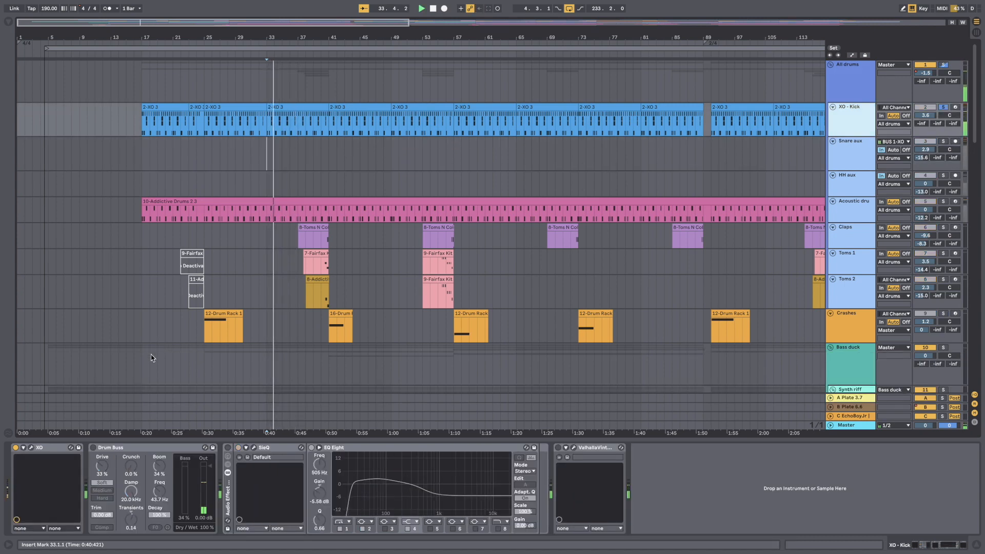
click(93, 448)
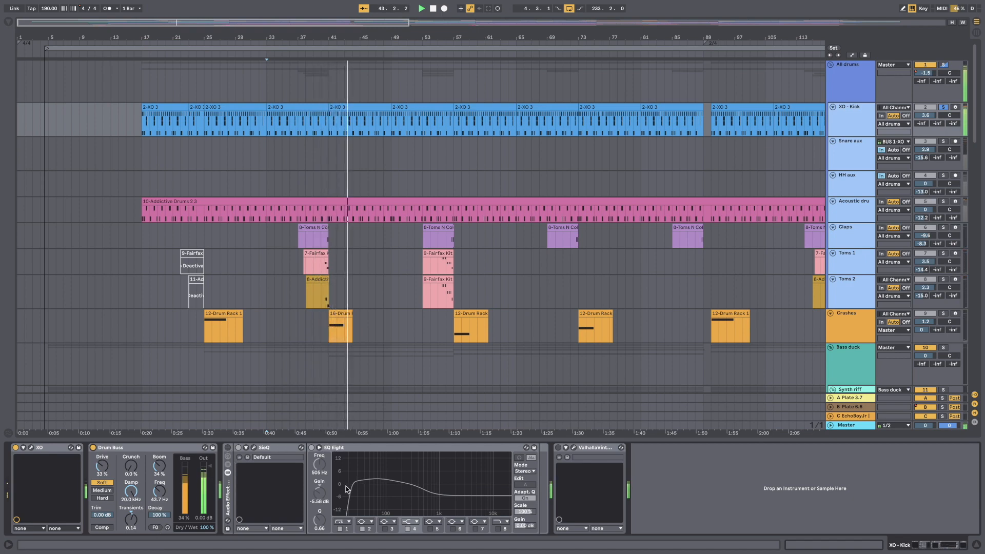
click(228, 448)
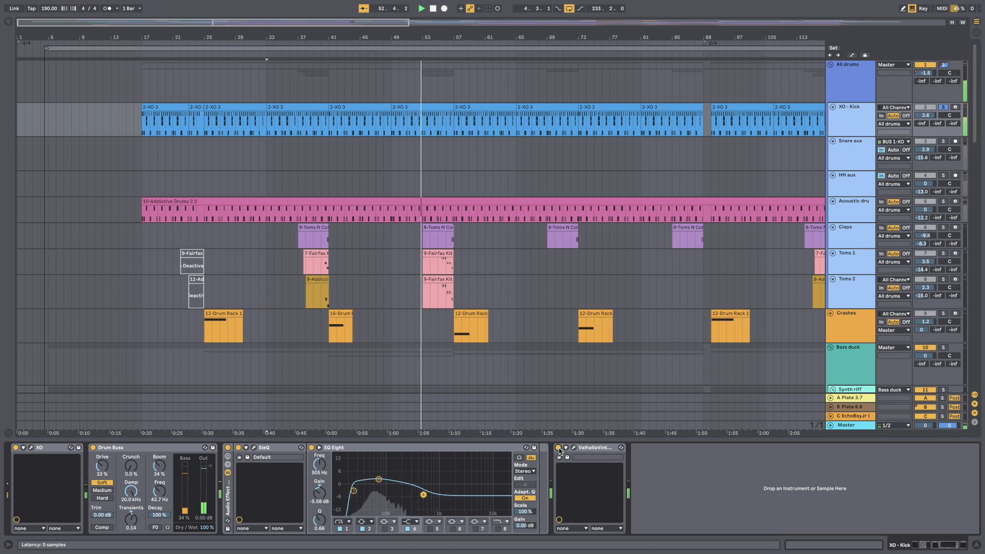
Step: Play the soloed Snare aux track from bar 33 and switch on its Drum Buss and Audio Effect Rack
click(267, 154)
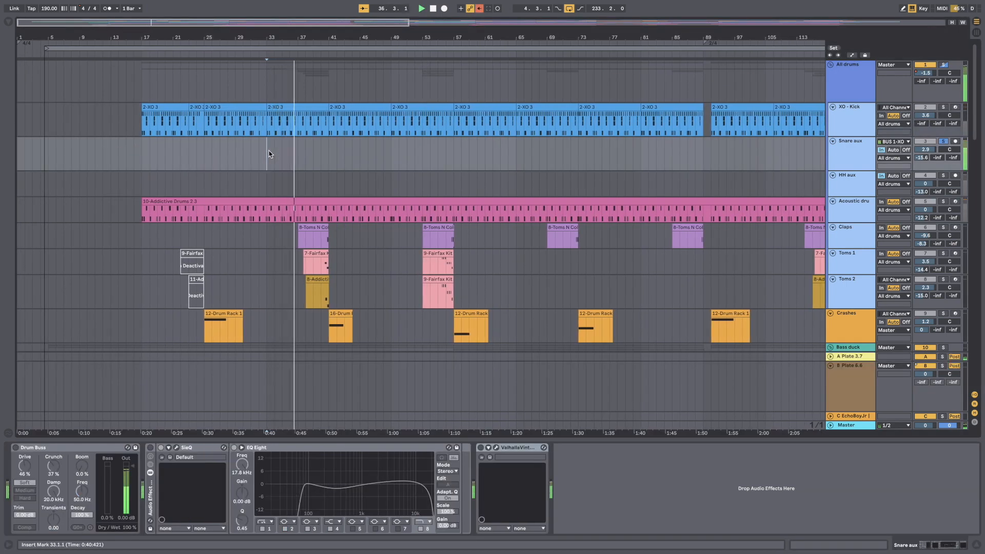
click(15, 448)
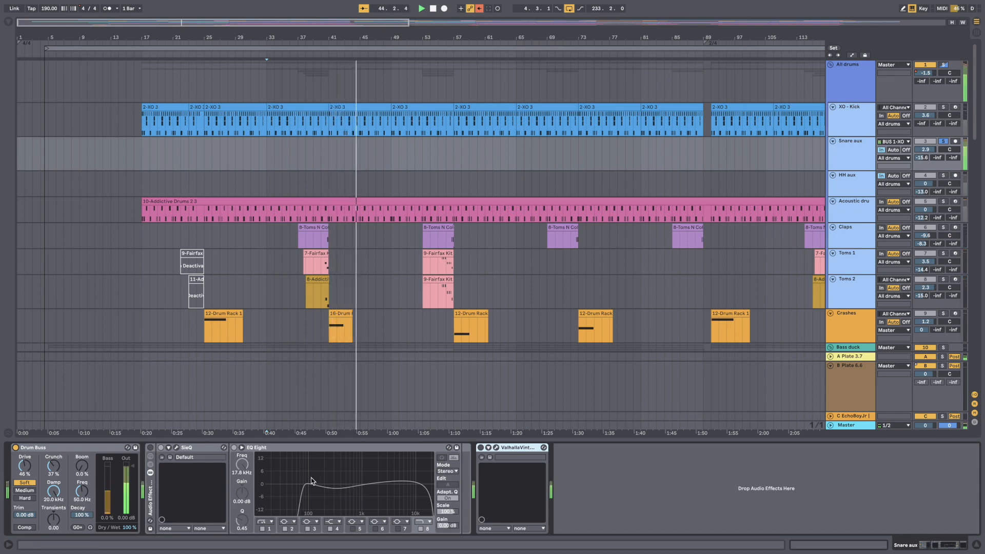
click(151, 448)
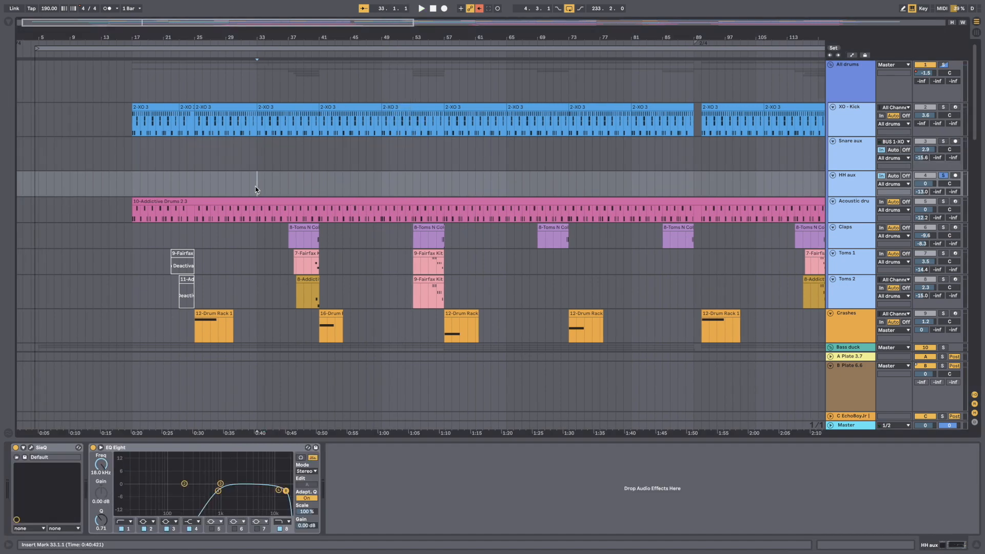
Step: Listen to the soloed HH aux track from bar 33 and the soloed Toms 1 fill from bar 55
key(space)
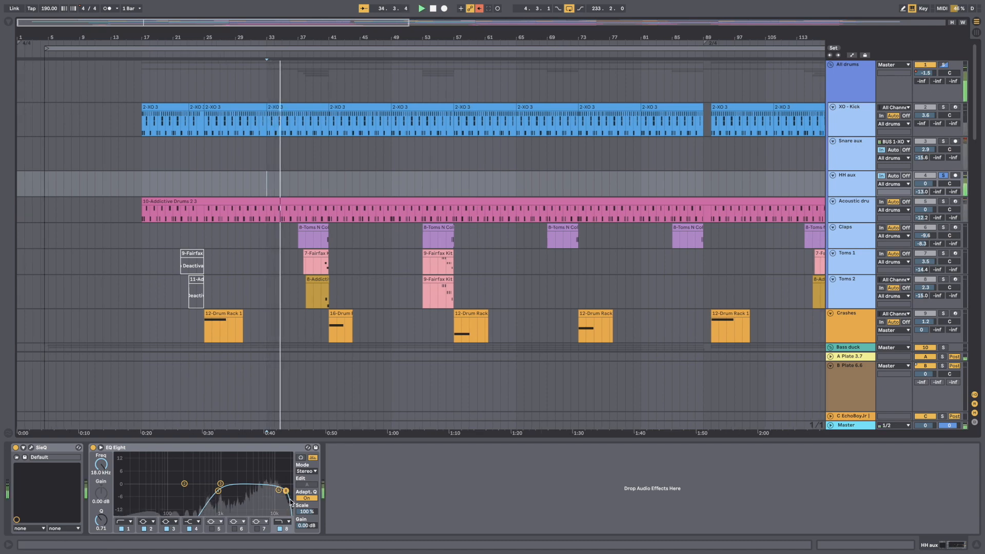
click(398, 265)
key(space)
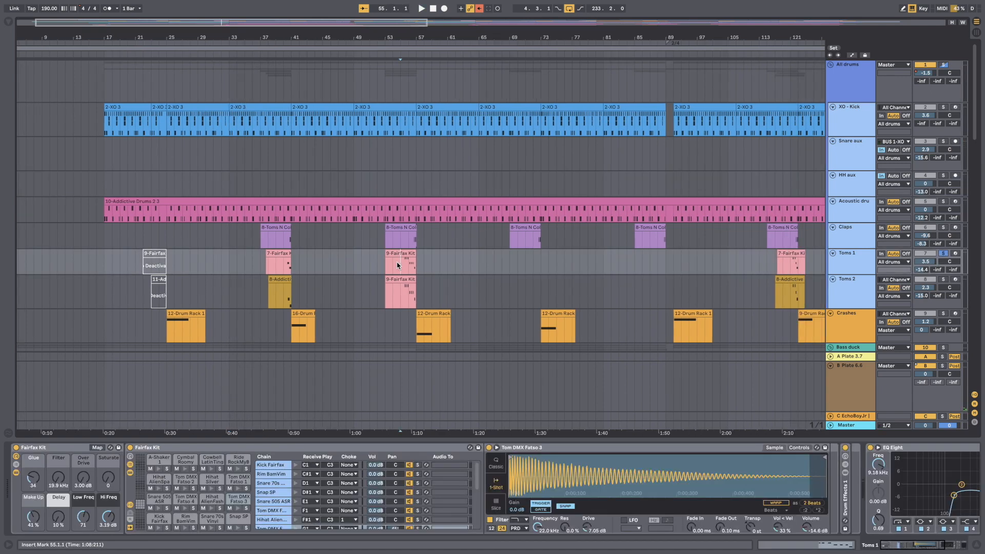
key(space)
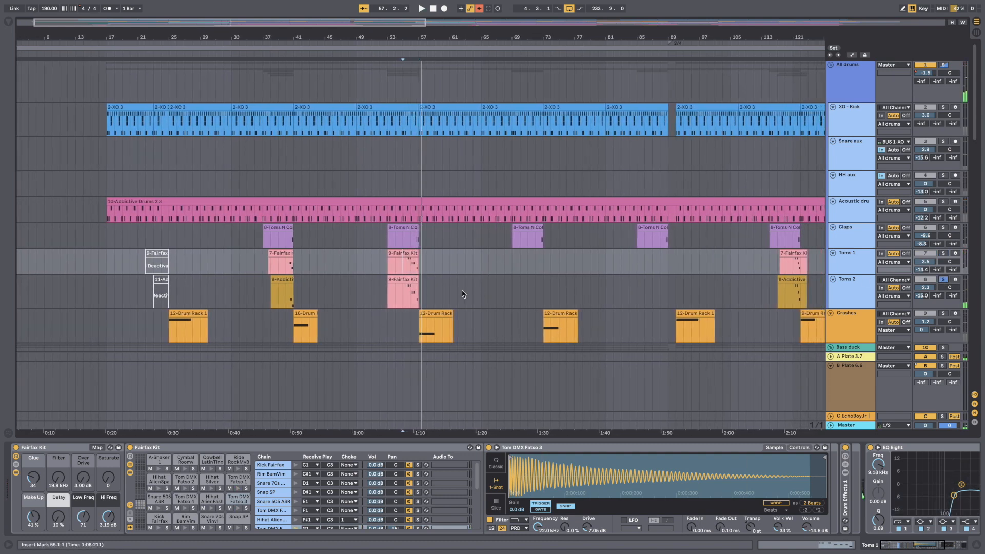
Step: Listen to the Toms 2 fill from bar 55 on its own and together with Toms 1
click(403, 303)
key(space)
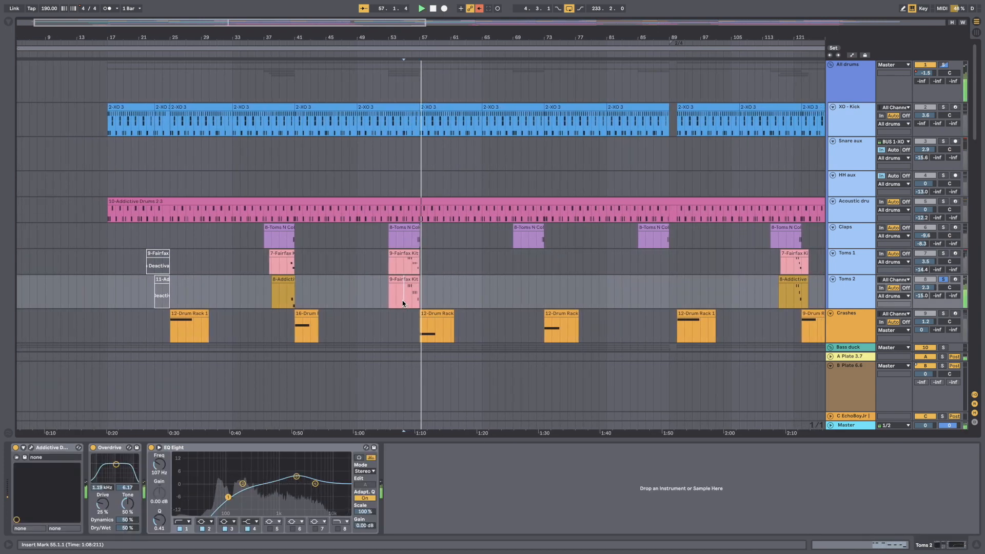
click(400, 266)
key(space)
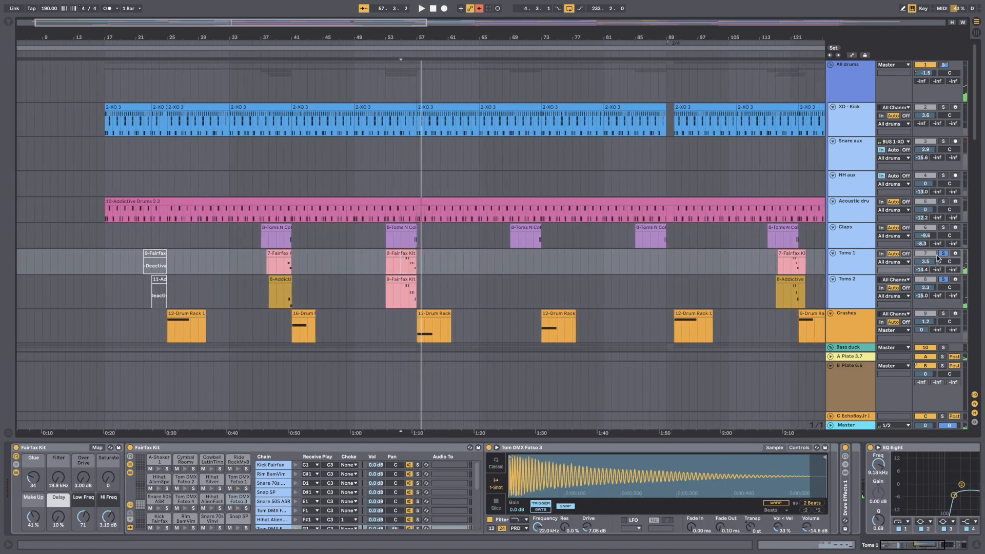
Step: Audition the Claps track in solo around bar 56 and the soloed Crashes track from bar 57
click(943, 228)
click(412, 243)
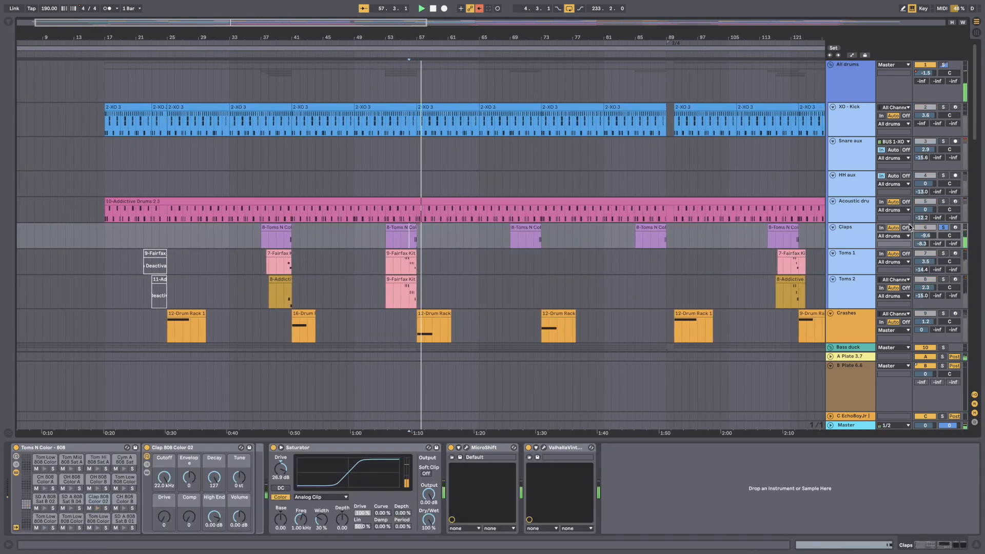
click(441, 339)
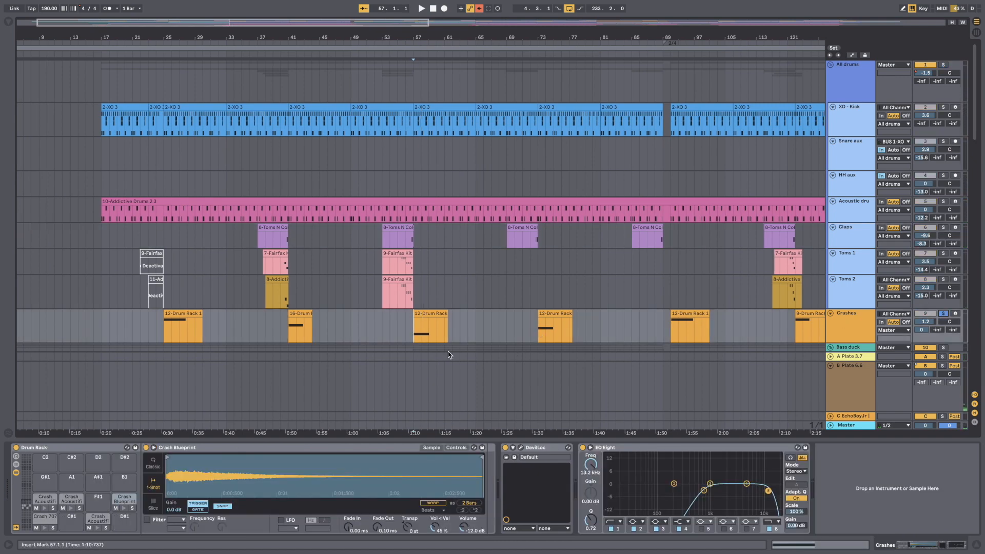
key(space)
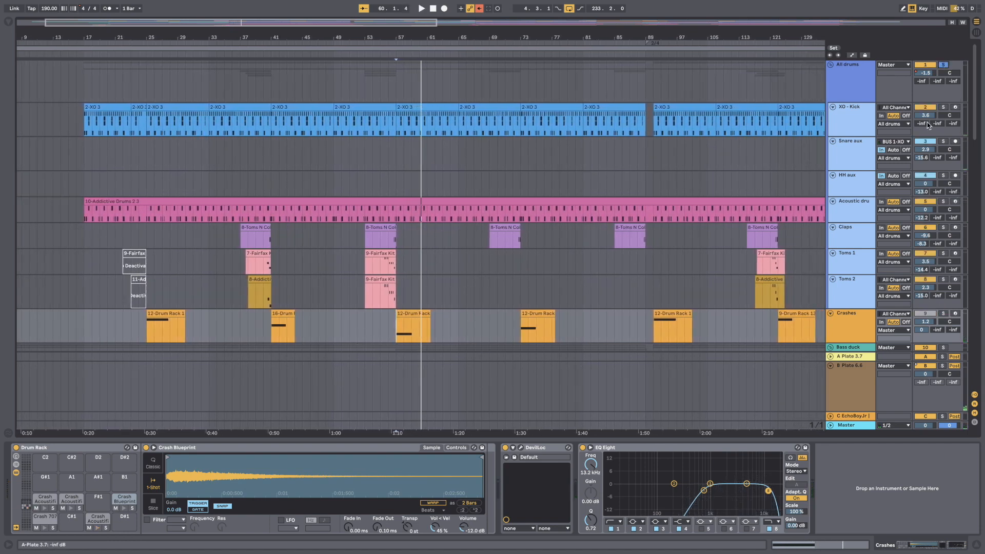
Step: Play the whole All drums group and show the device chain of the Acoustic drums track
key(space)
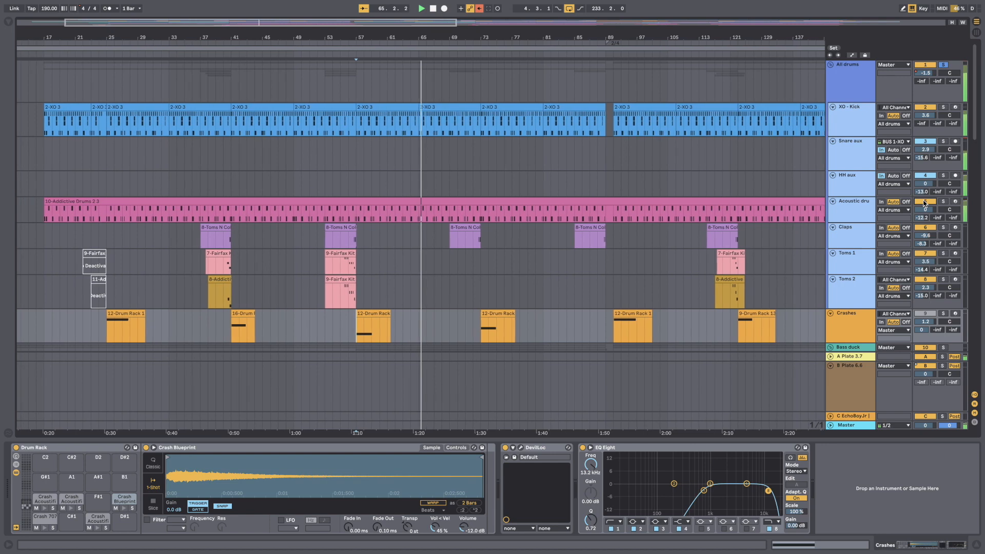
click(863, 207)
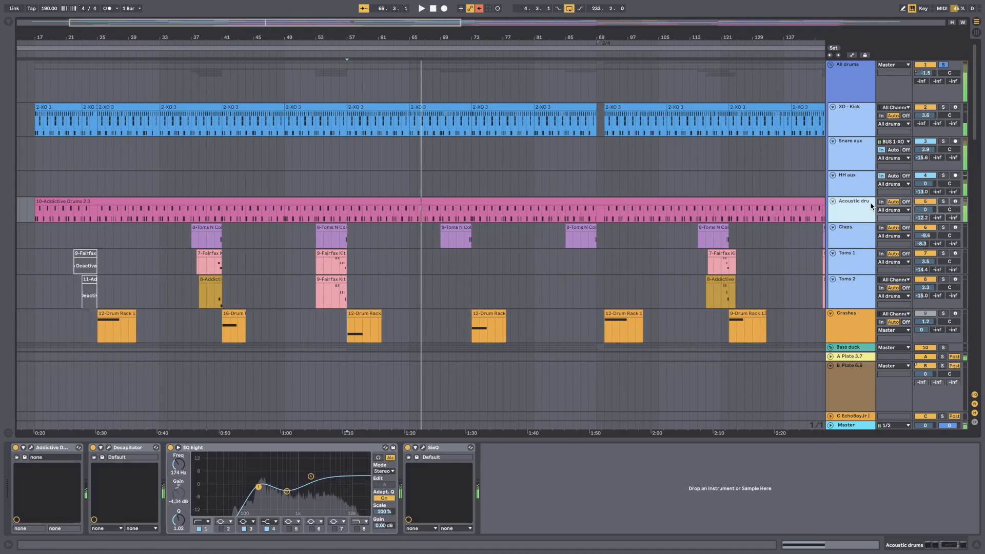
click(875, 76)
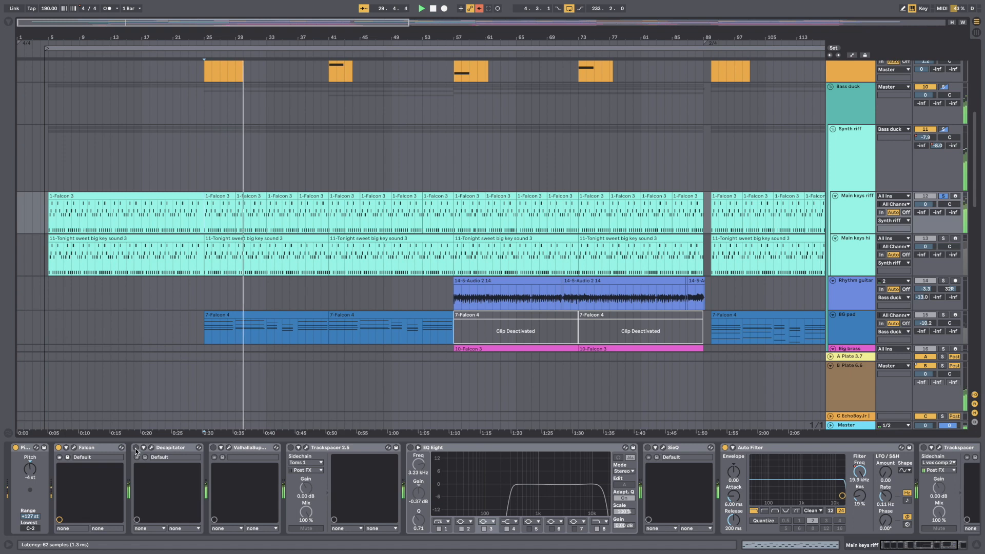
Step: Switch on the Valhalla plug-in and both Trackspacer devices in the Main keys riff chain
click(213, 448)
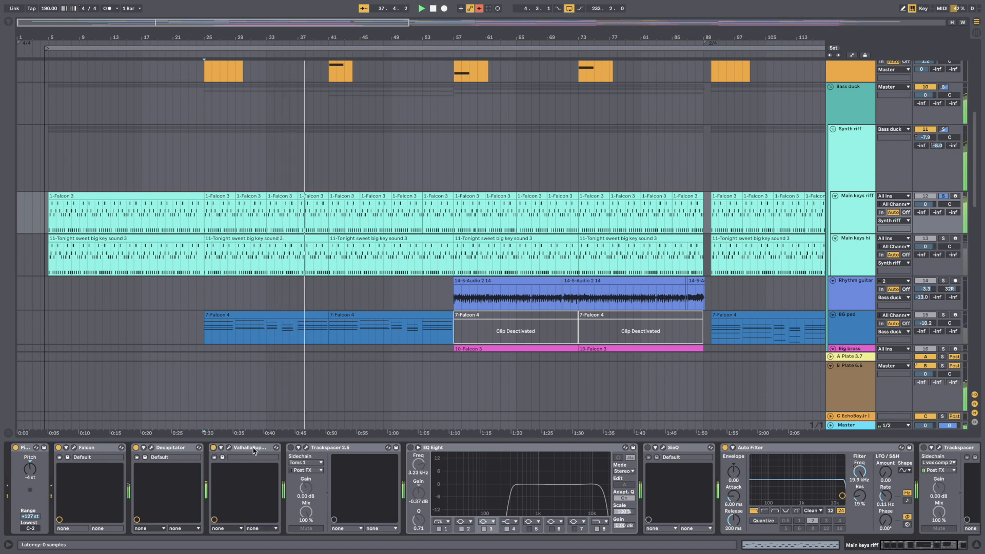
click(290, 448)
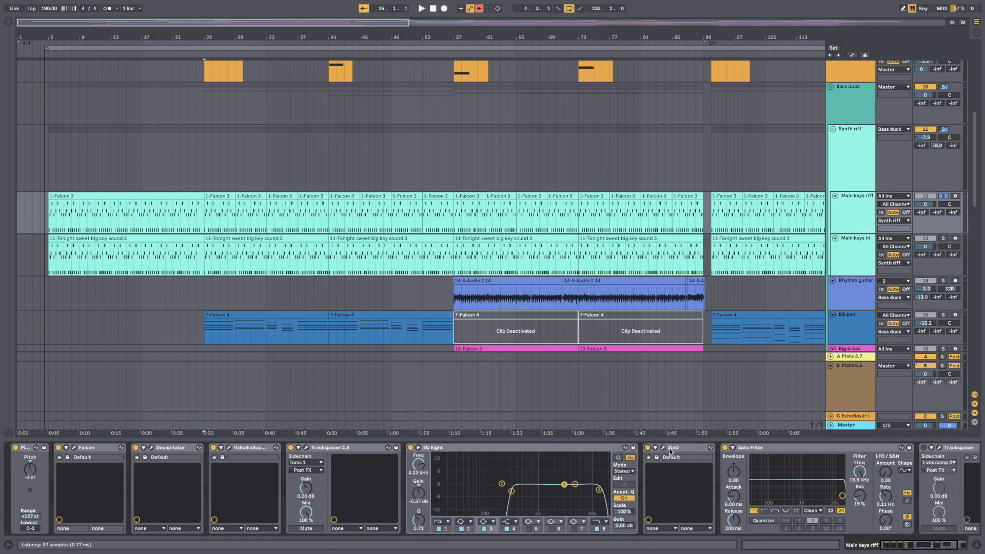
scroll(670, 451, right, 5)
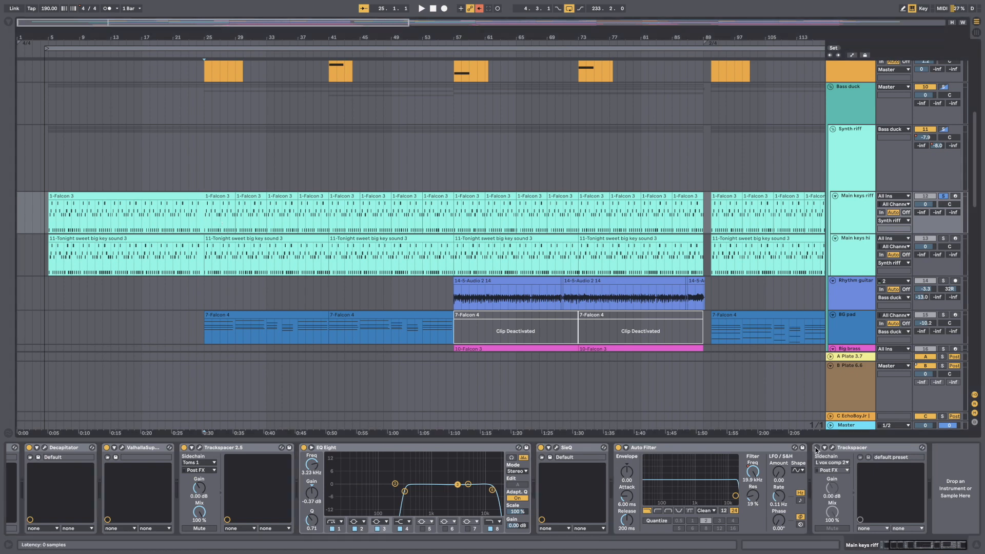
click(817, 448)
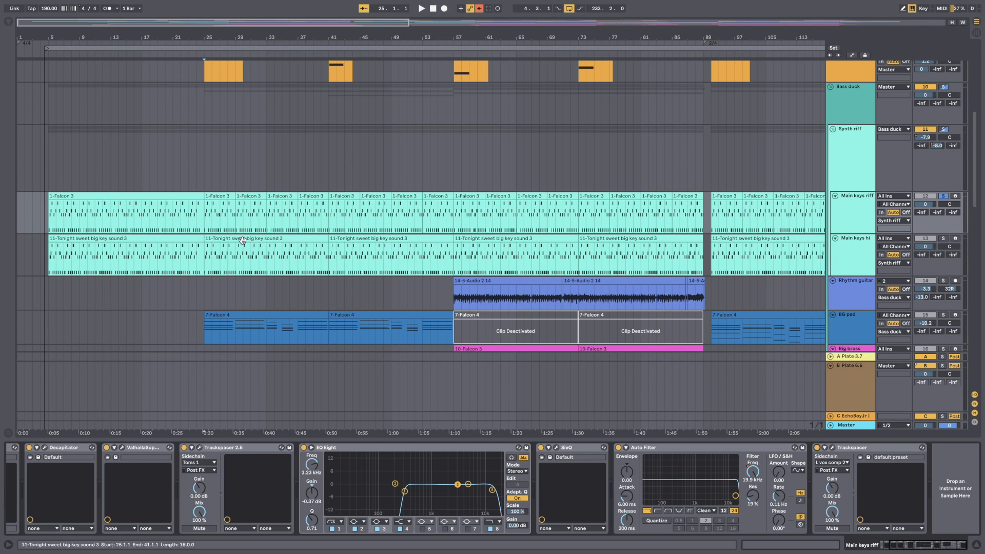
Step: Listen to the Main keys high track from bar 25 in solo, and solo the whole Synth riff group
key(space)
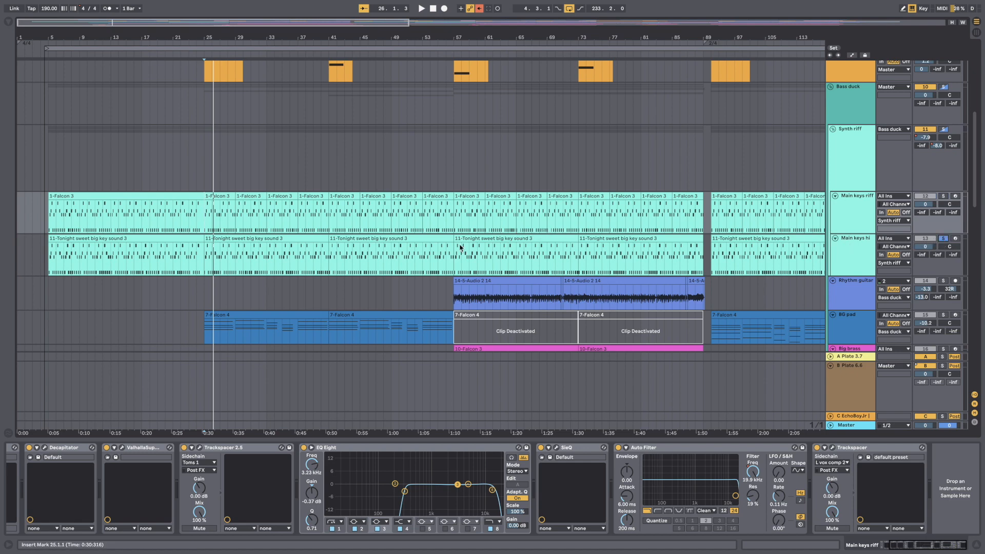
click(209, 252)
key(space)
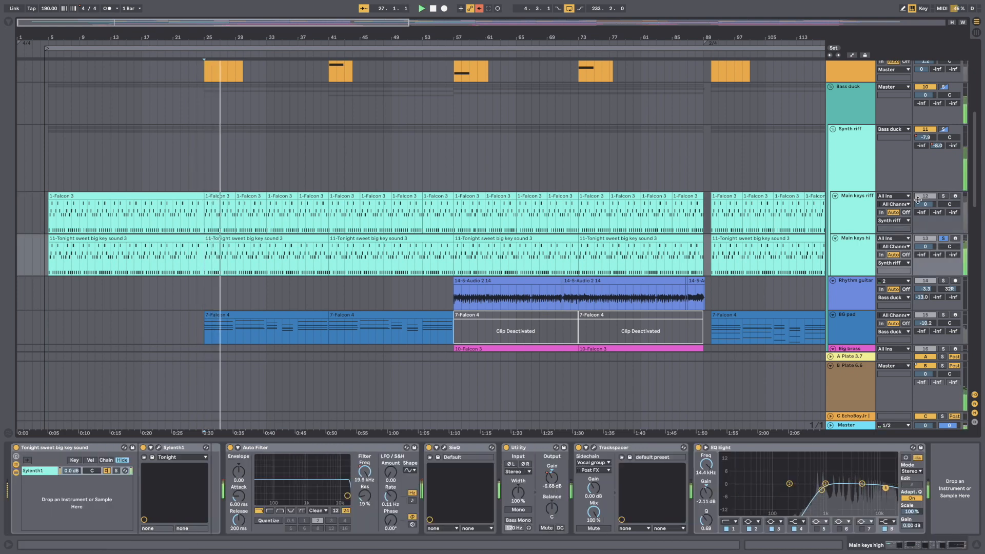
click(944, 129)
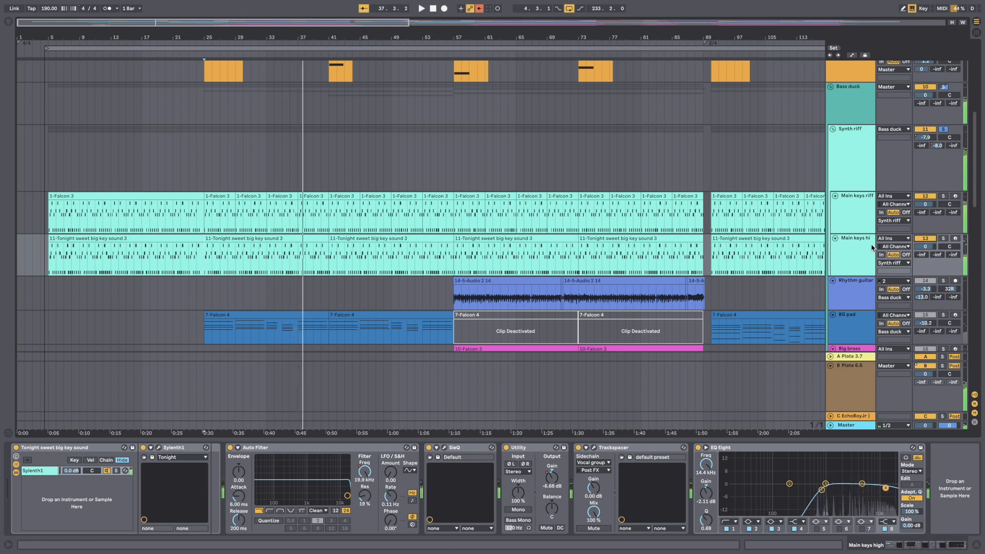
Step: Show the automation of the Synth riff group at bar 25 and open the group's soothe2 plug-in window
key(a)
click(206, 159)
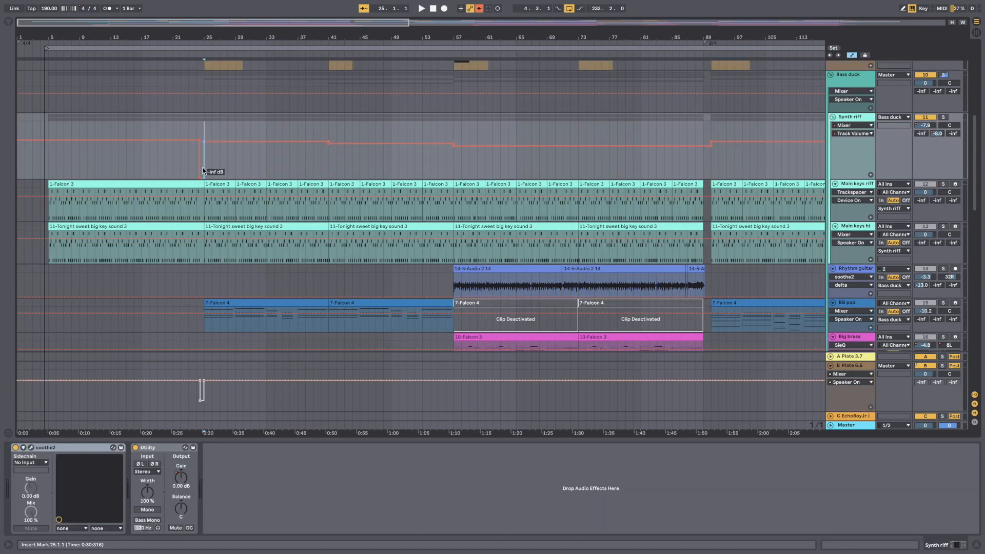
click(49, 449)
click(31, 448)
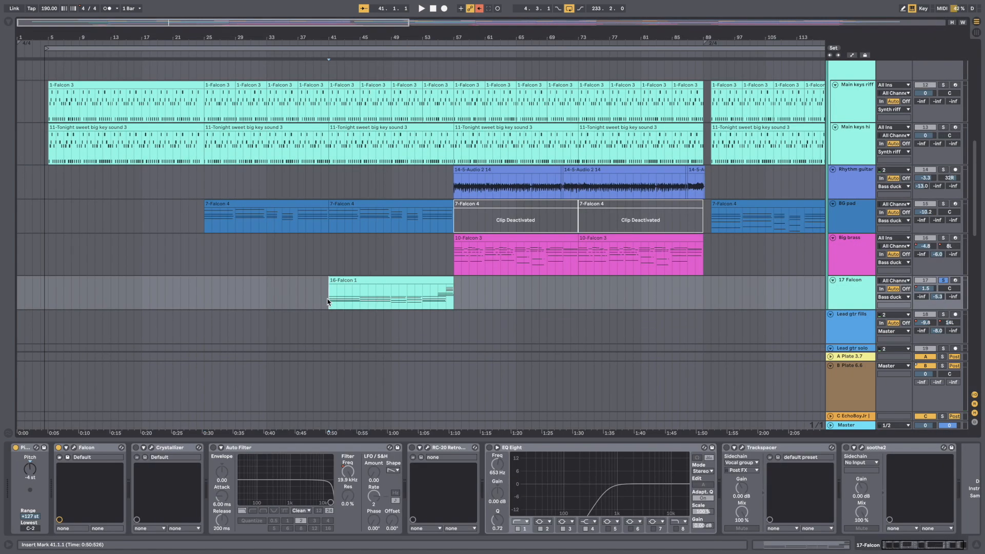
Step: Play the soloed 17 Falcon track from bar 41 and switch on its Crystallizer, RC-20 and EQ Eight devices
key(space)
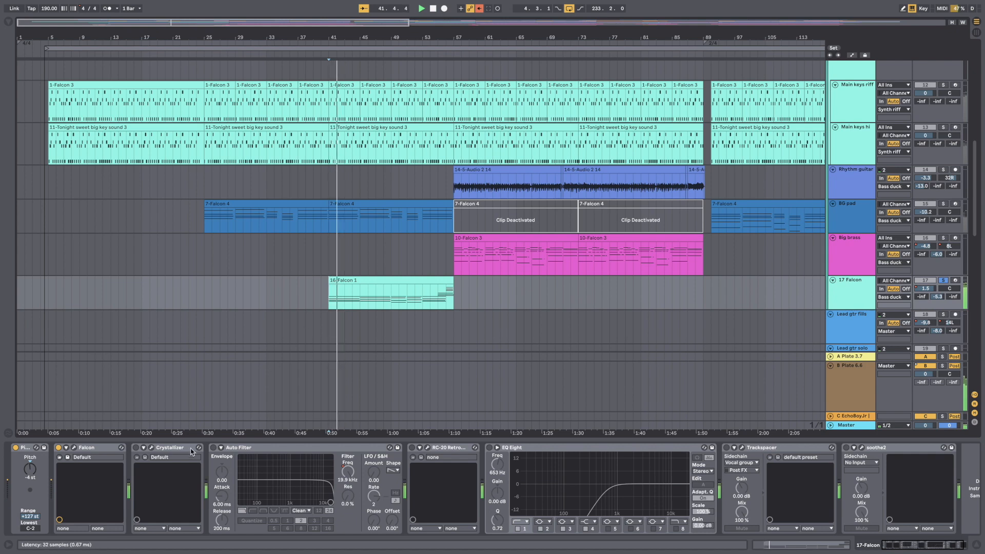
click(136, 448)
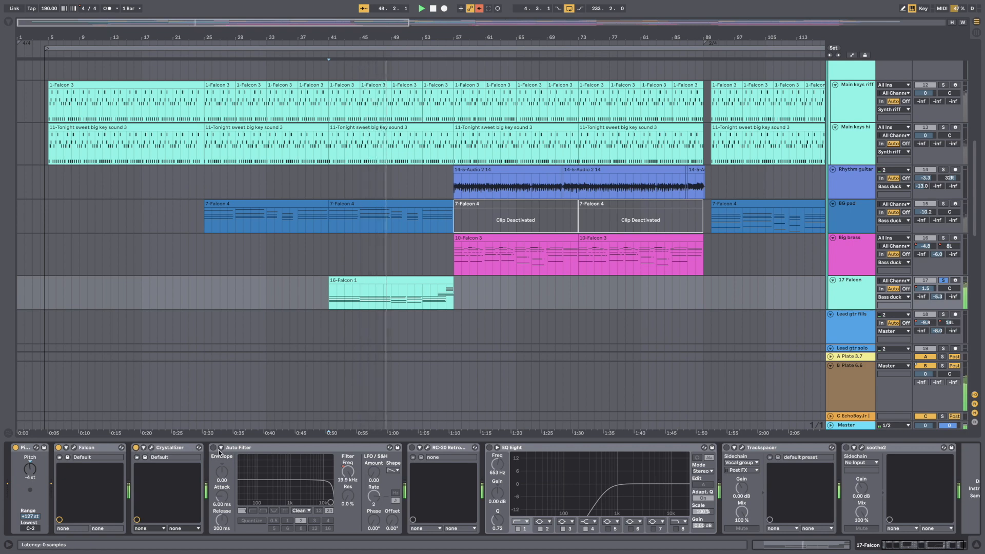
click(413, 449)
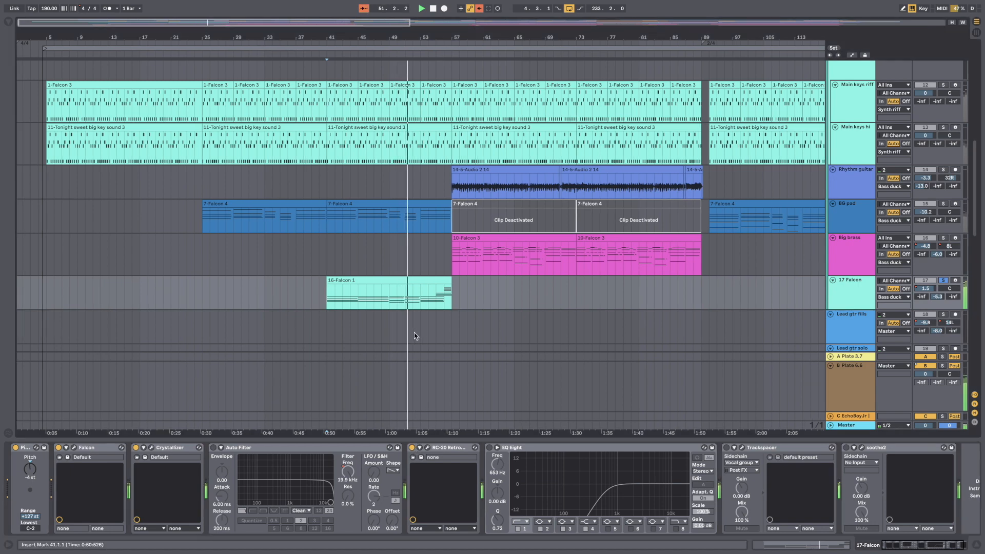
scroll(415, 332, right, 4)
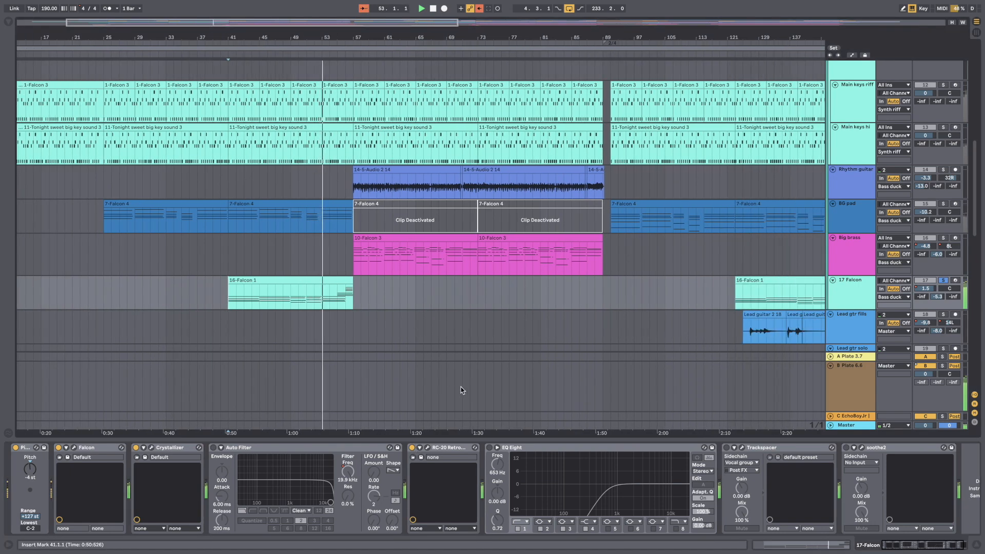
click(490, 447)
key(space)
key(space)
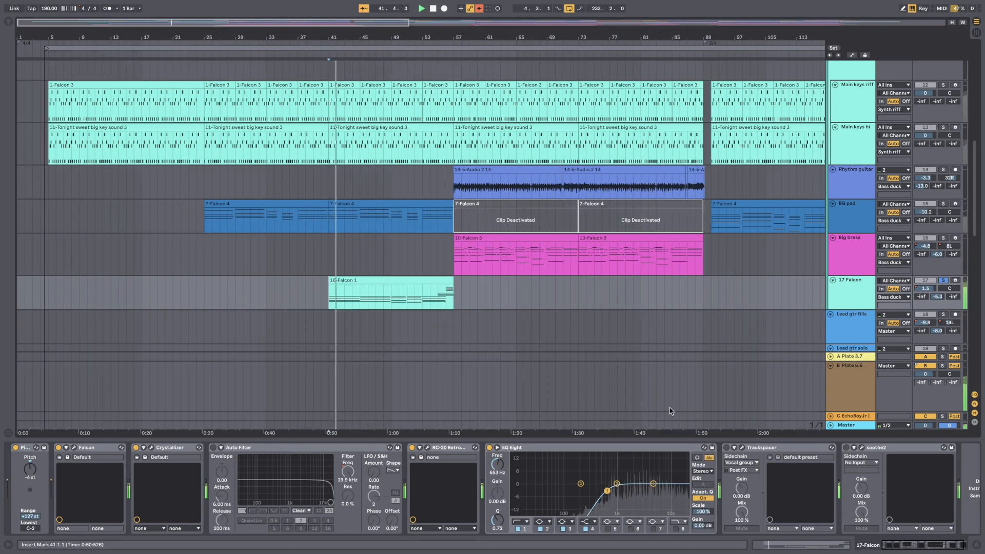
Step: Switch on Trackspacer and soothe2 in the 17 Falcon chain and open the soothe2 plug-in window
scroll(670, 408, right, 4)
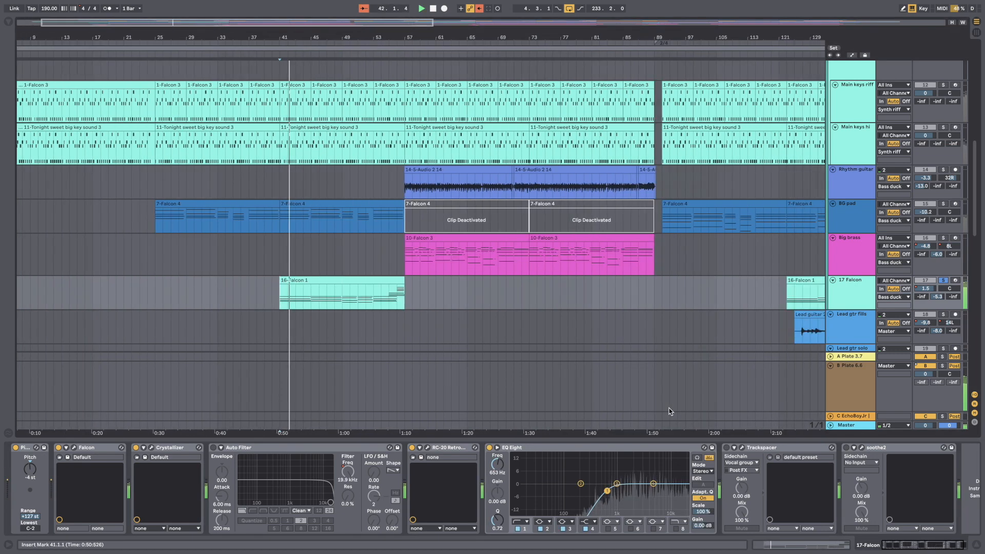
click(727, 448)
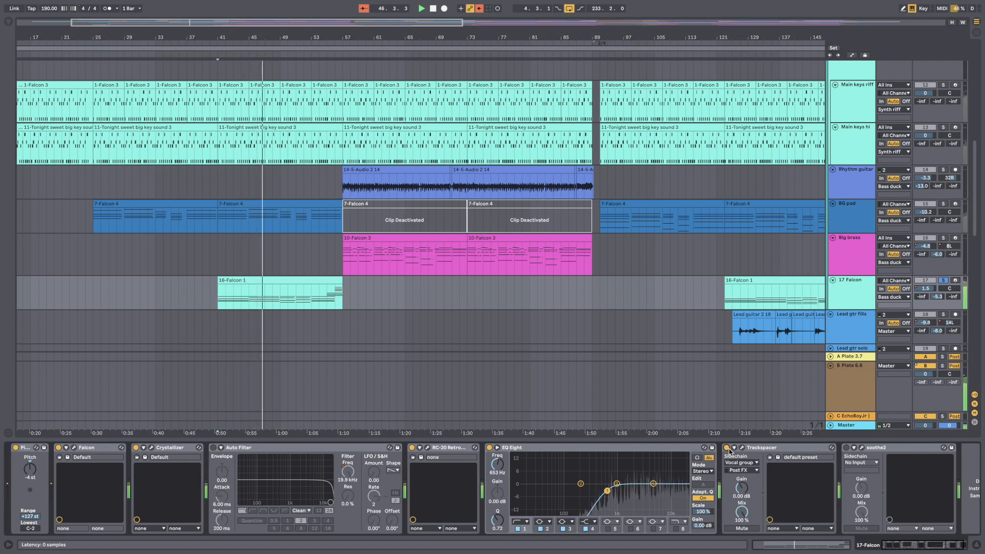
click(847, 448)
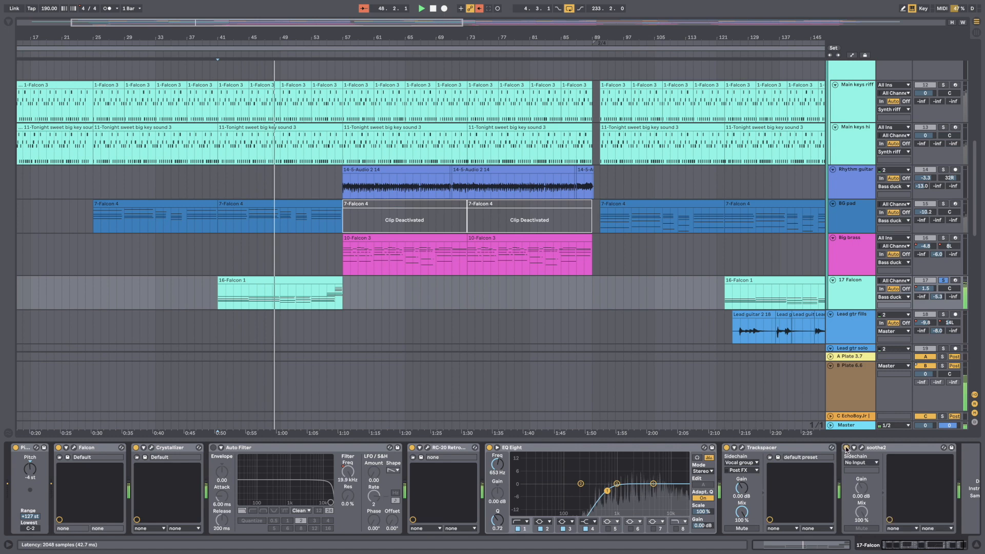
click(862, 448)
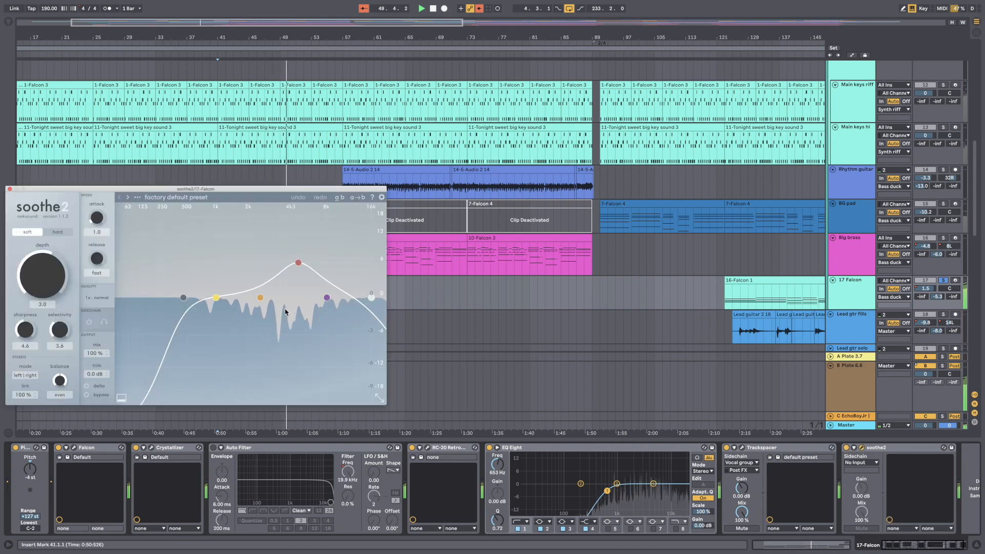
Step: Close the 17 Falcon soothe2 window and set the playback start at bar 25 in the BG pad track
click(9, 190)
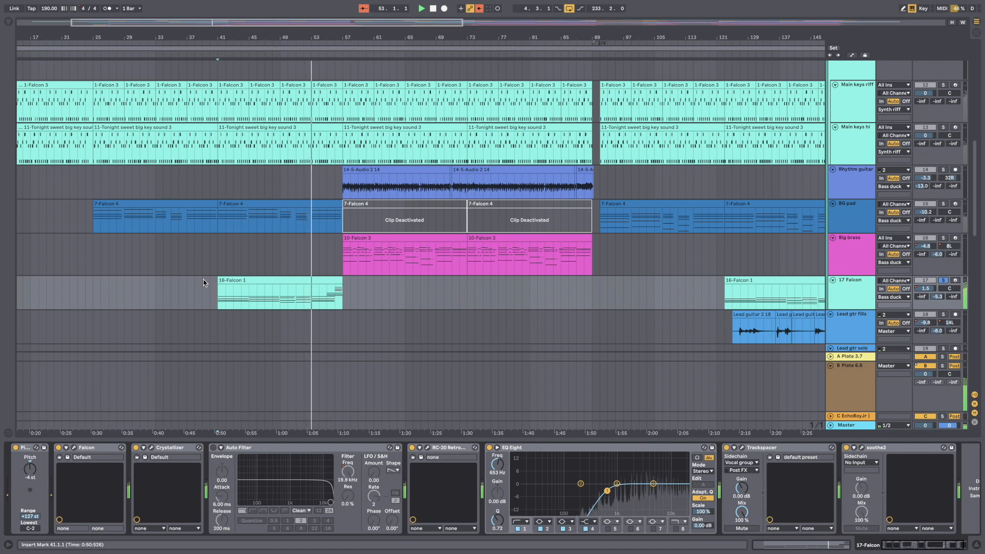
click(205, 214)
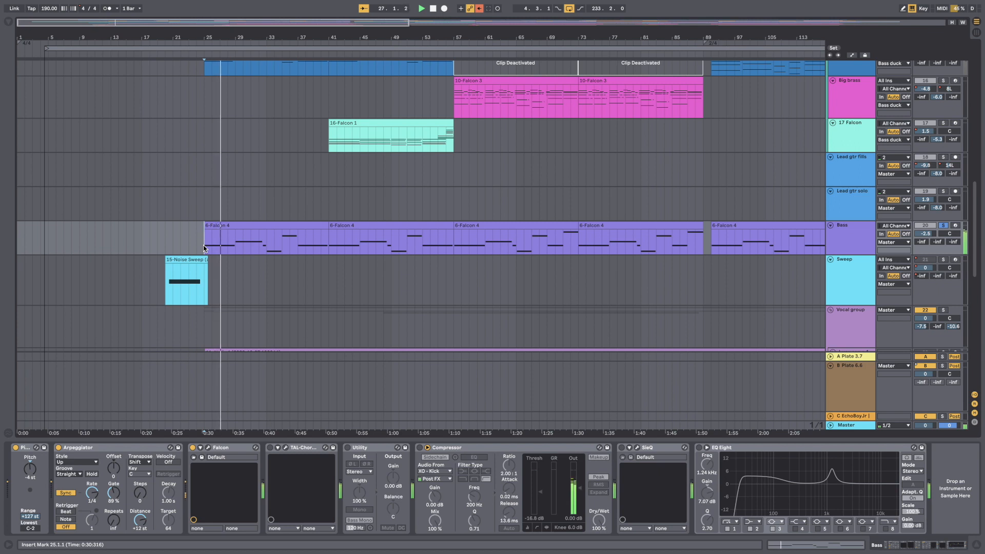
Step: Select the Falcon, Arpeggiator and TAL-Chorus devices one after another in the soloed Bass track's chain to present them
click(229, 448)
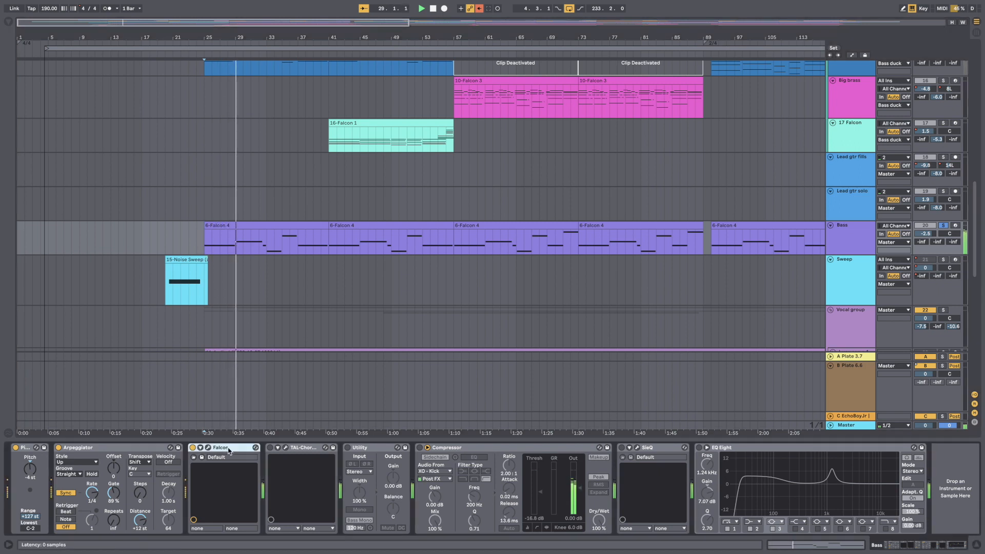
click(102, 450)
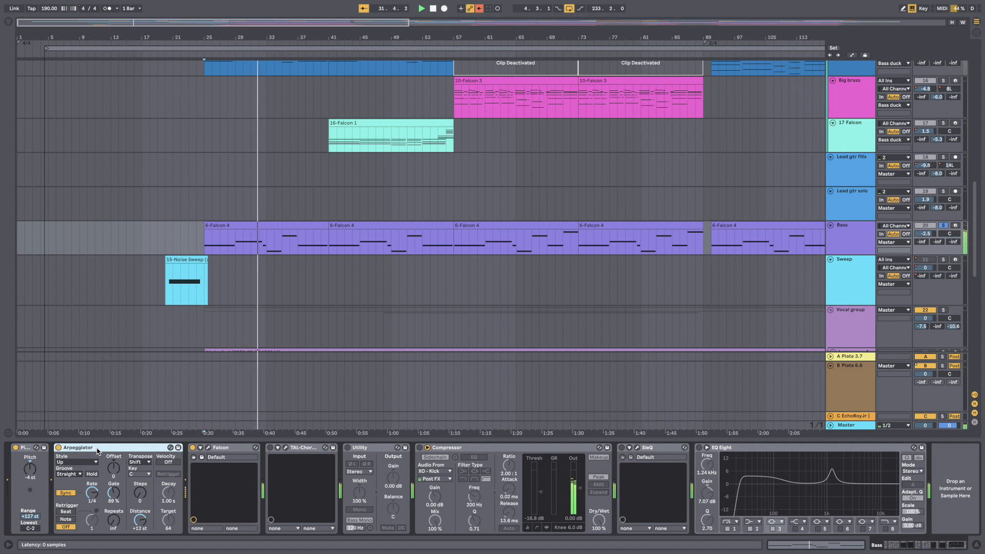
click(234, 448)
click(319, 449)
Step: Switch on the TAL-Chorus, Utility, Compressor and EQ Eight devices in the Bass chain while the track plays
click(271, 448)
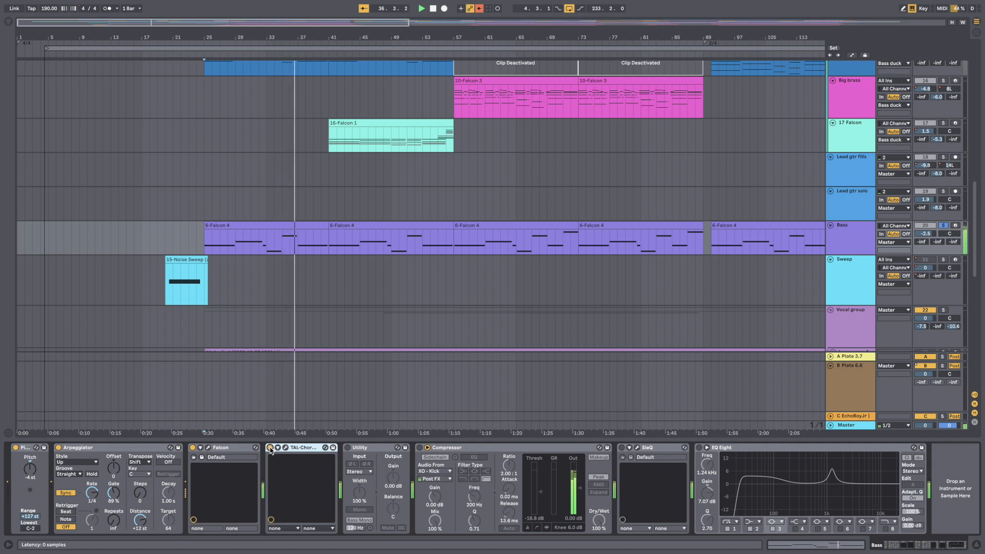
click(347, 448)
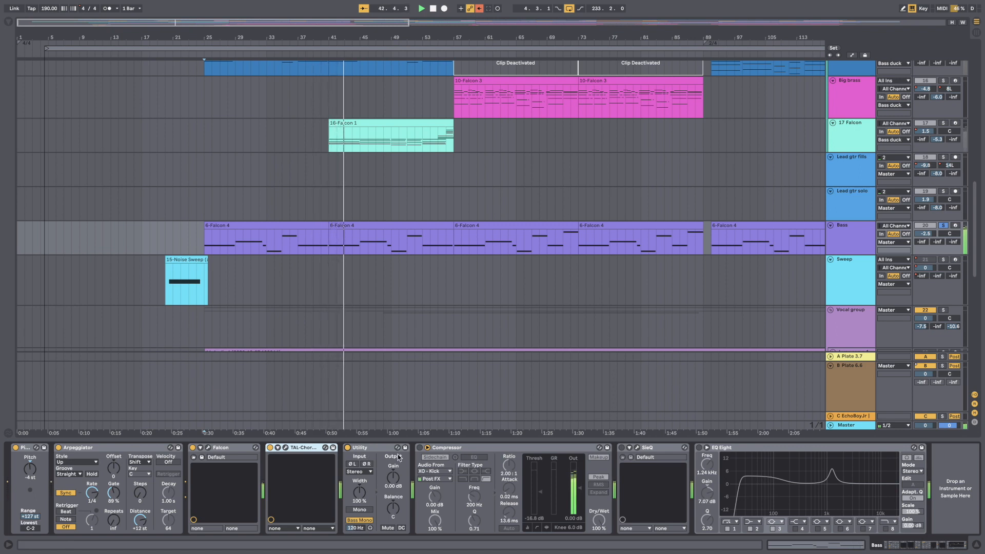
click(420, 448)
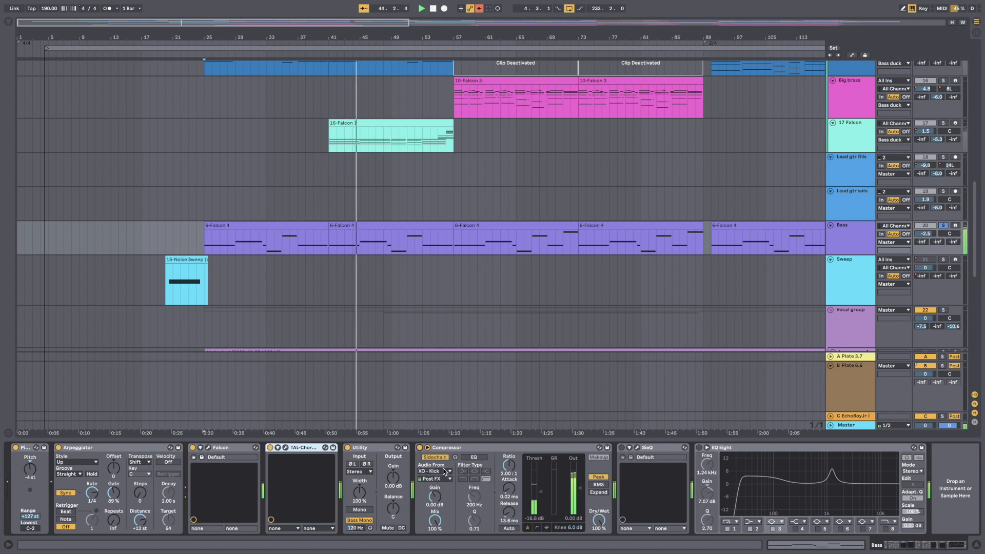
click(699, 448)
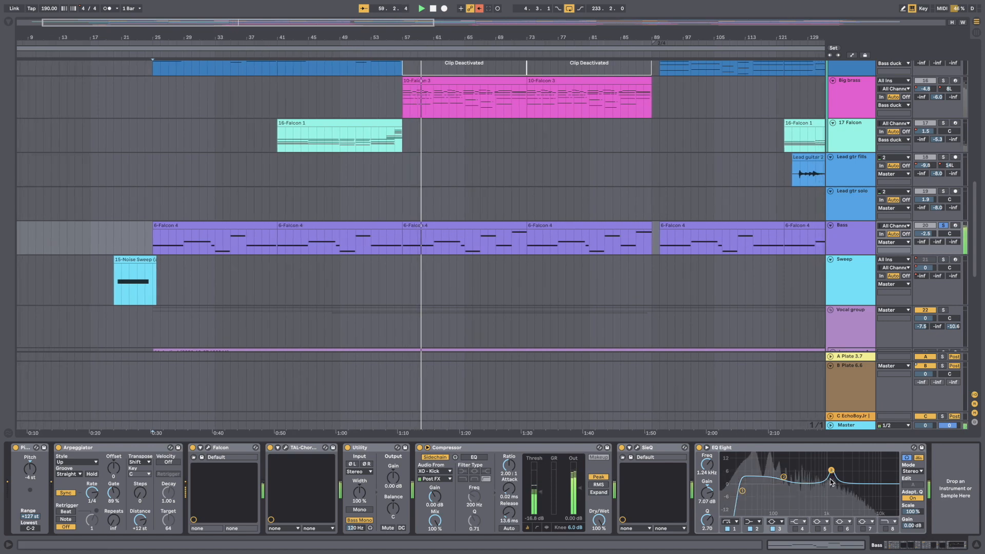
Step: Go back up the arrangement and select the Bass duck group track
scroll(680, 218, up, 8)
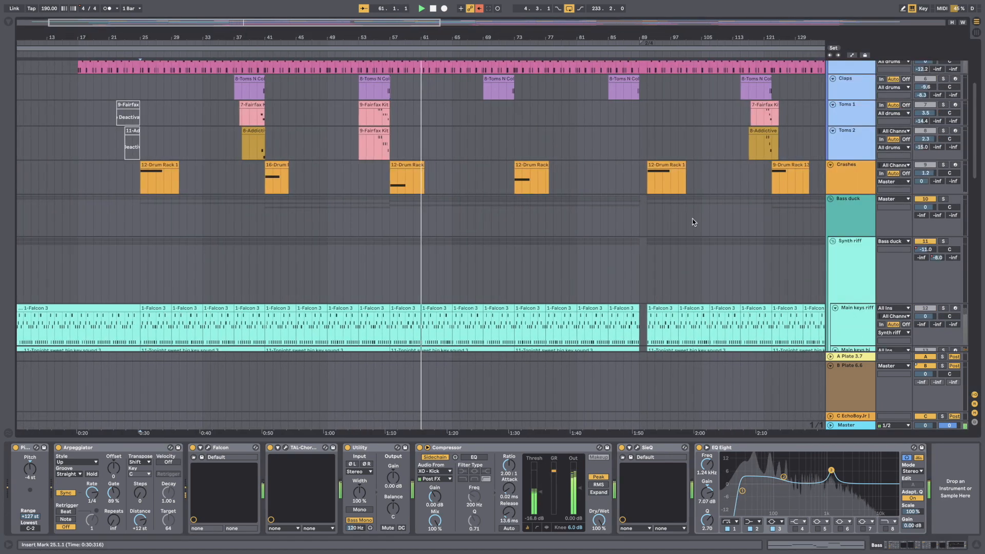
click(848, 226)
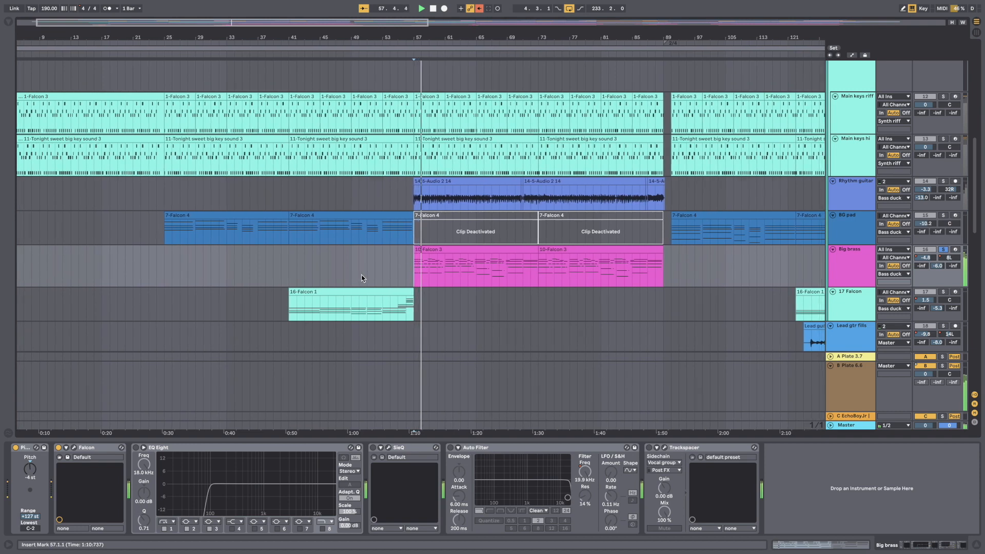
Step: Switch on the EQ Eight, Auto Filter and Trackspacer devices in the soloed Big brass track's chain
click(136, 448)
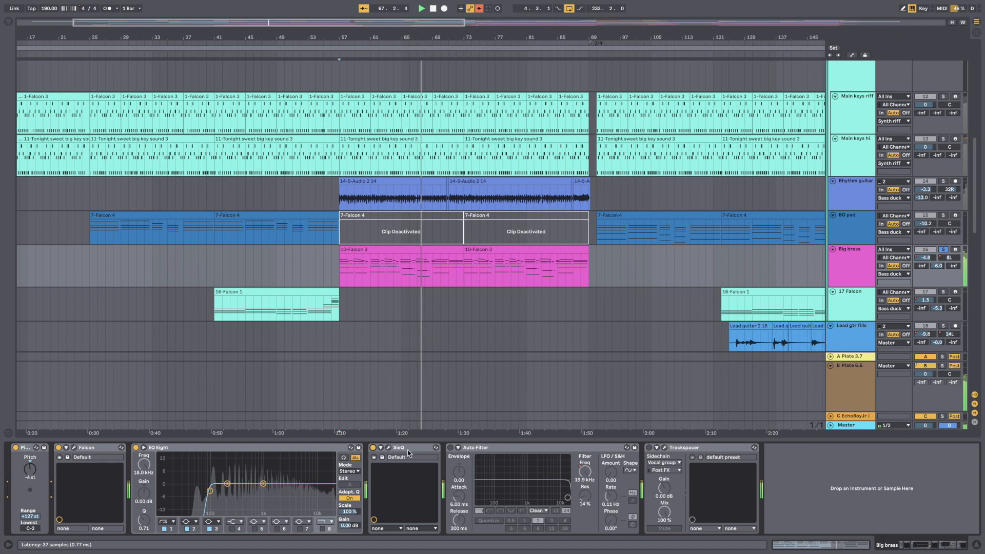
click(450, 450)
click(651, 448)
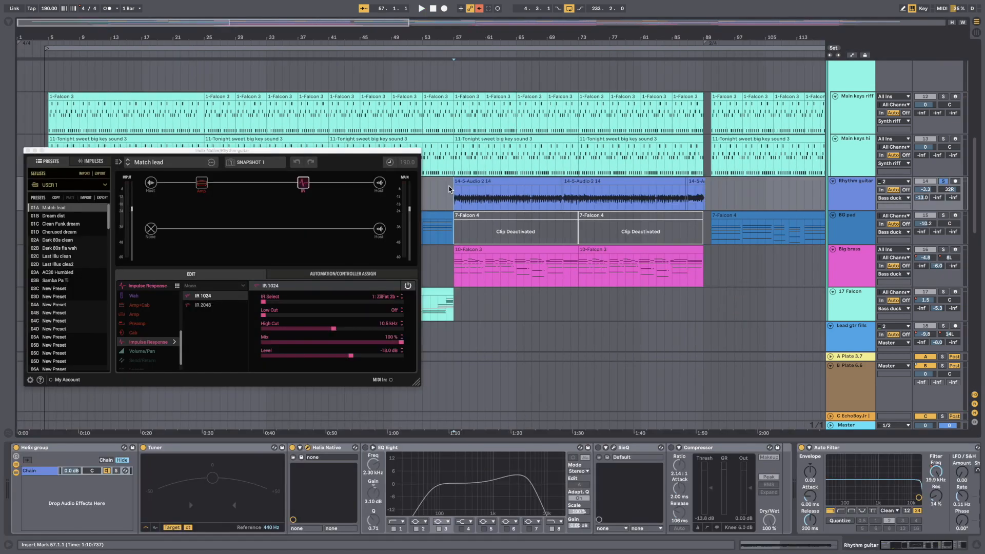
Step: Play the soloed Rhythm guitar from bar 57, view the amp and IR blocks in Helix Native, and close its window
key(space)
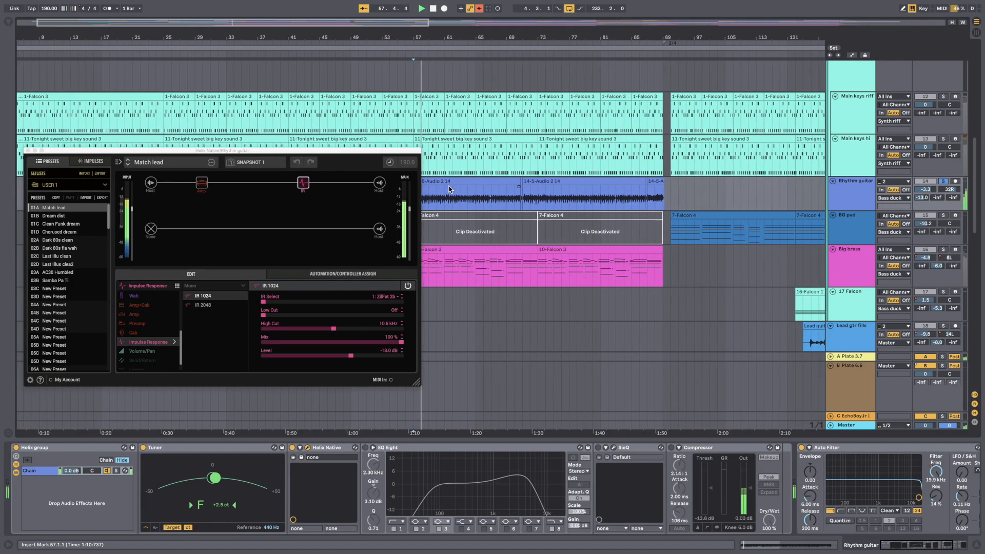
click(202, 187)
click(301, 186)
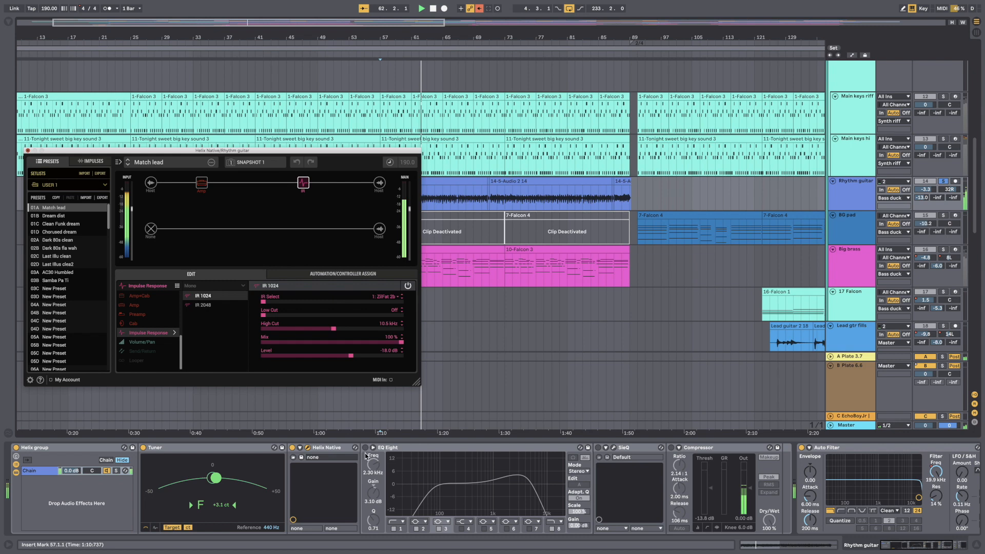
key(super+w)
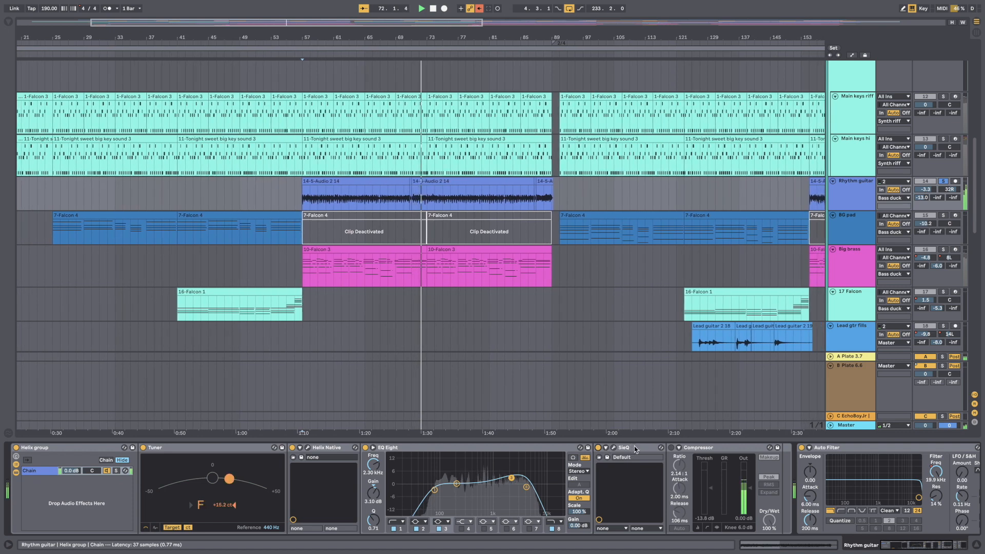
Step: Switch on the Compressor and soothe2 devices in the Rhythm guitar chain during playback
click(671, 448)
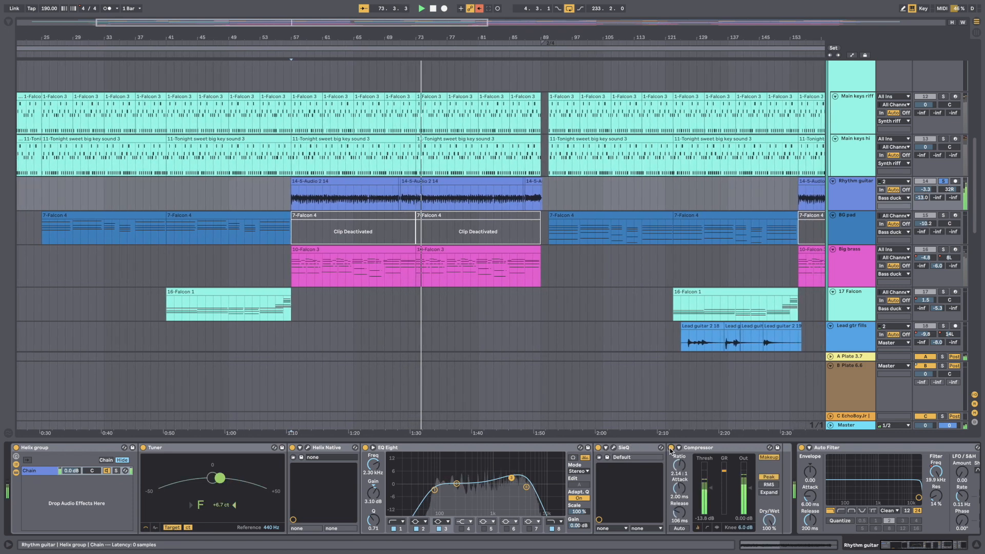
scroll(684, 476, right, 5)
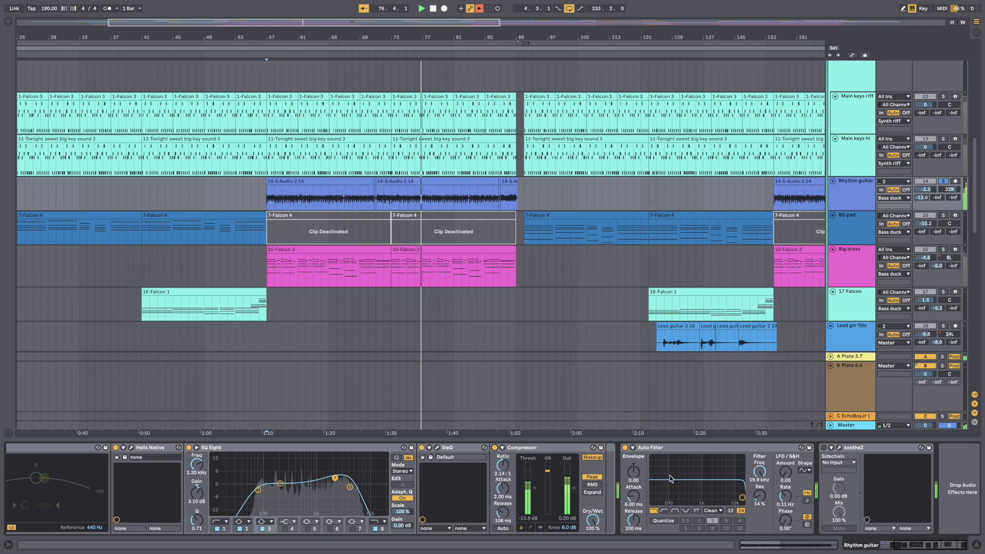
scroll(667, 481, right, 2)
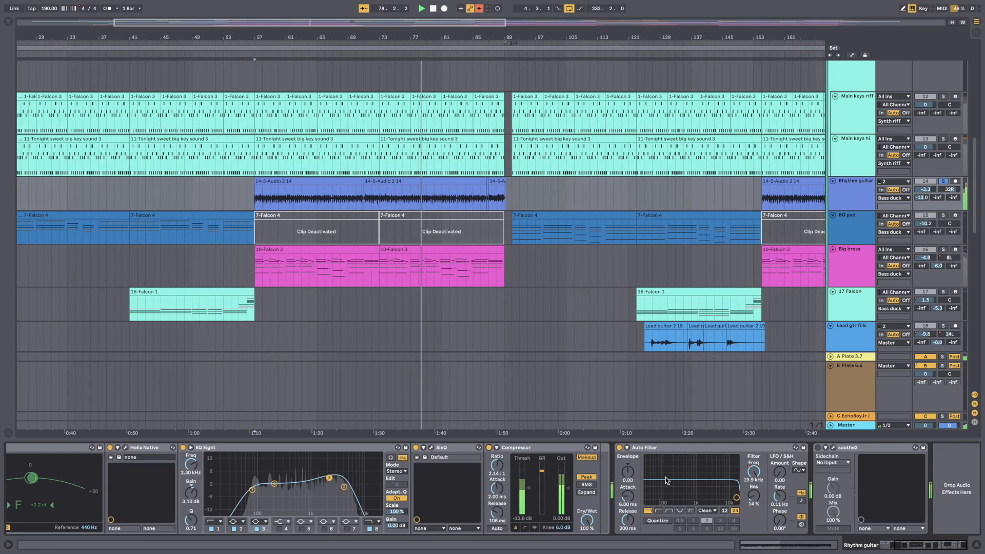
click(818, 448)
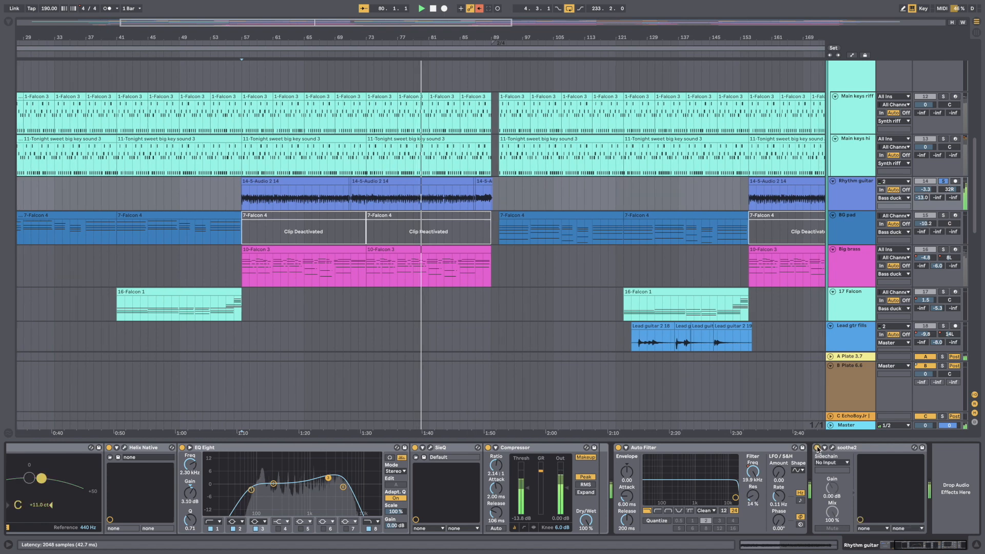
Step: Open the Rhythm guitar's soothe2 window, audition its delta signal by toggling delta on and off, and close the window
click(832, 448)
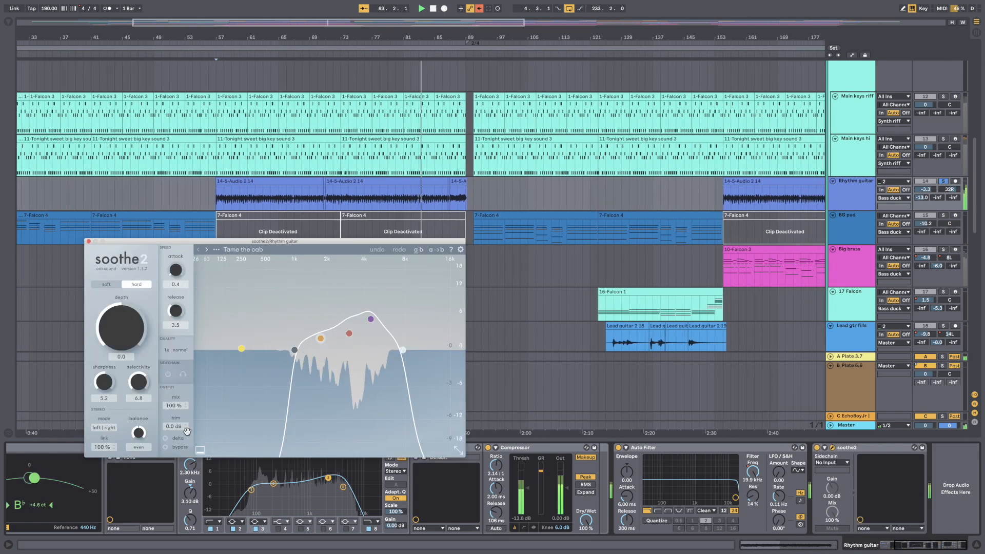
click(165, 439)
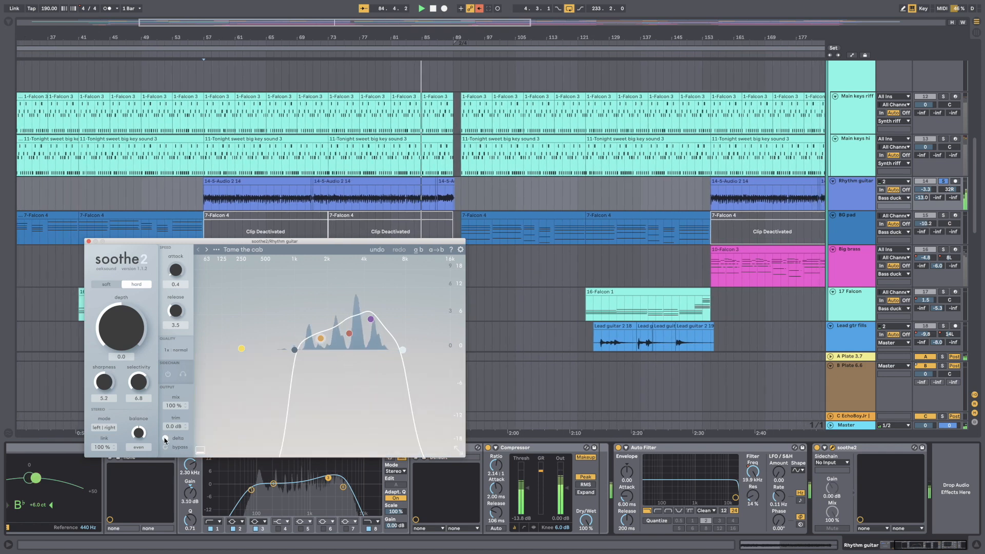
click(165, 439)
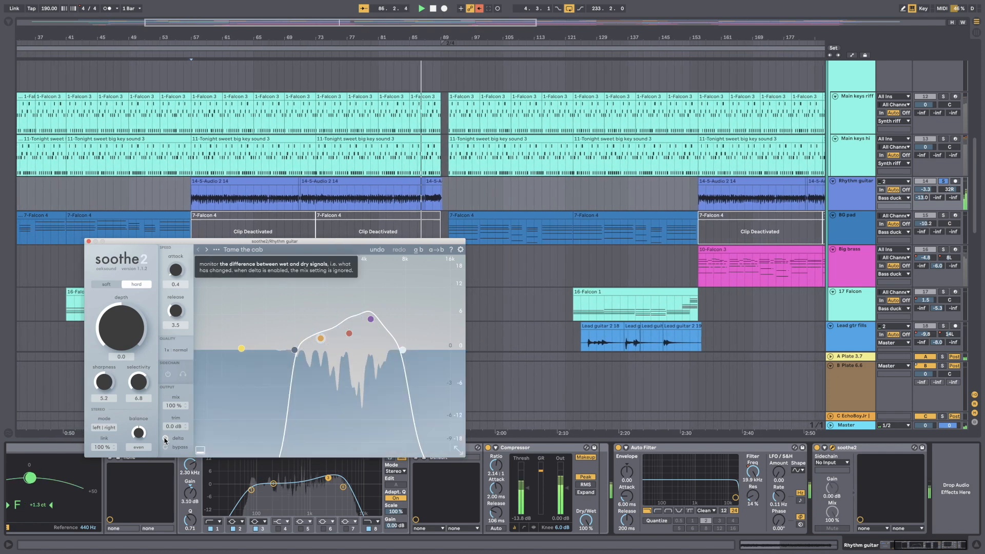
click(88, 242)
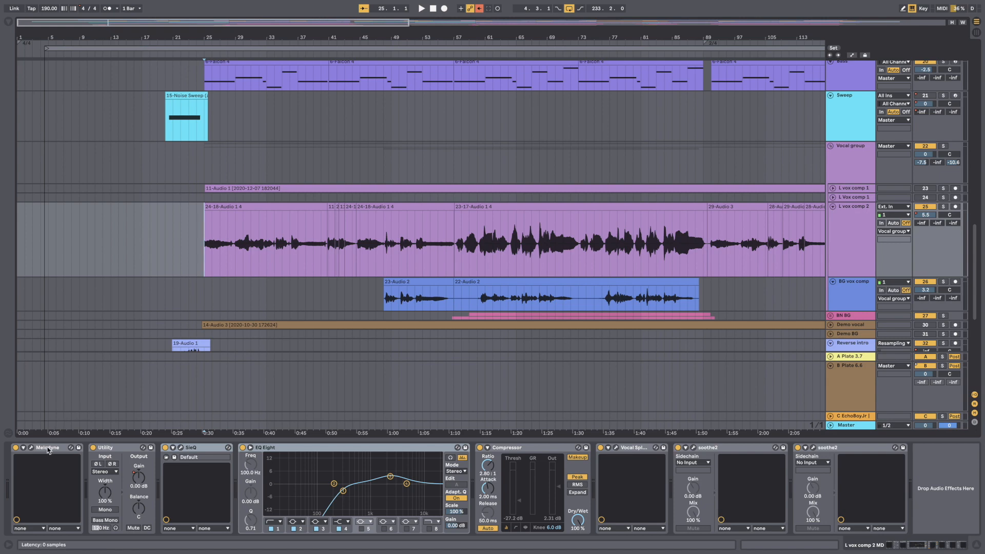
Step: Select Melodyne, SieQ, EQ Eight, Compressor, the Vocal Spi... device and the first soothe2 in turn in the L vox comp 2 chain
click(48, 449)
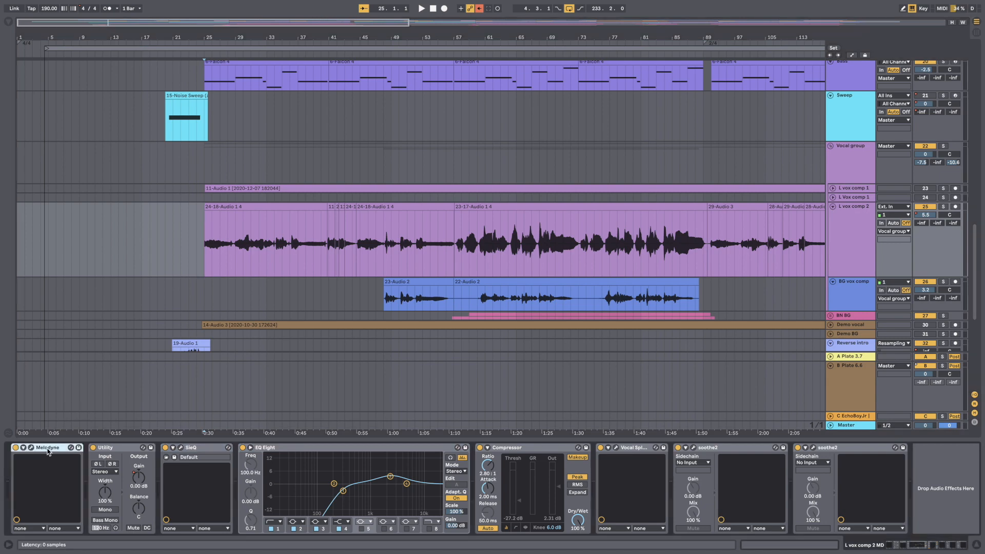
click(196, 449)
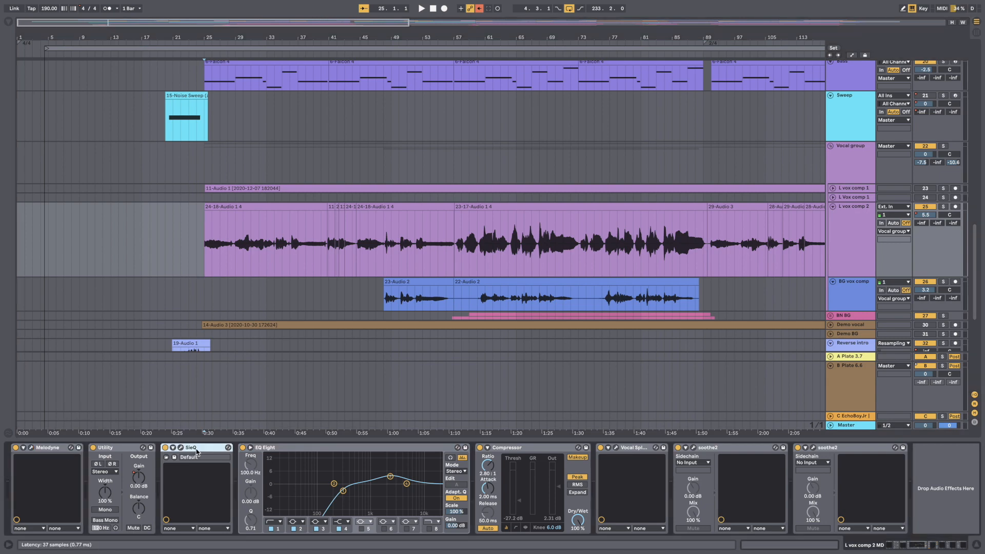
click(276, 450)
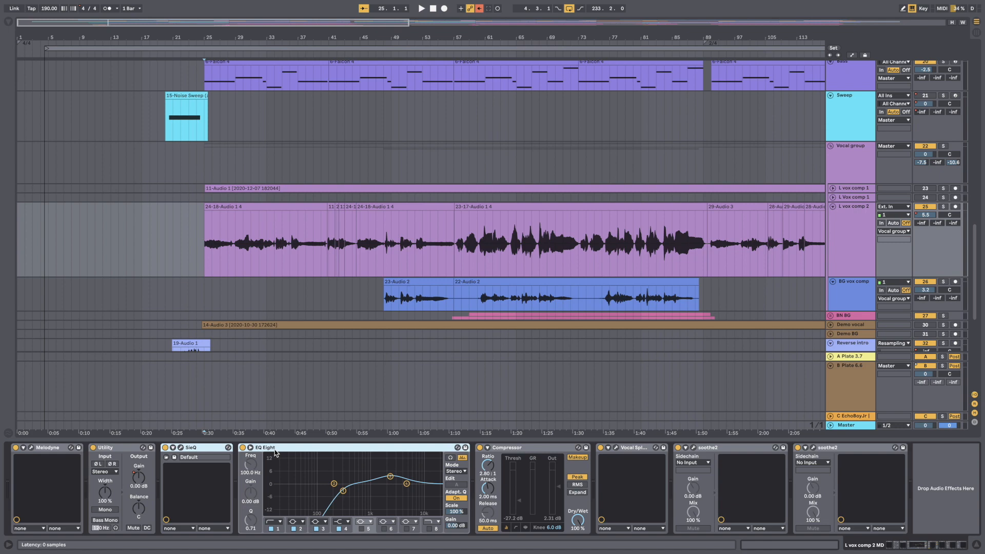
click(509, 450)
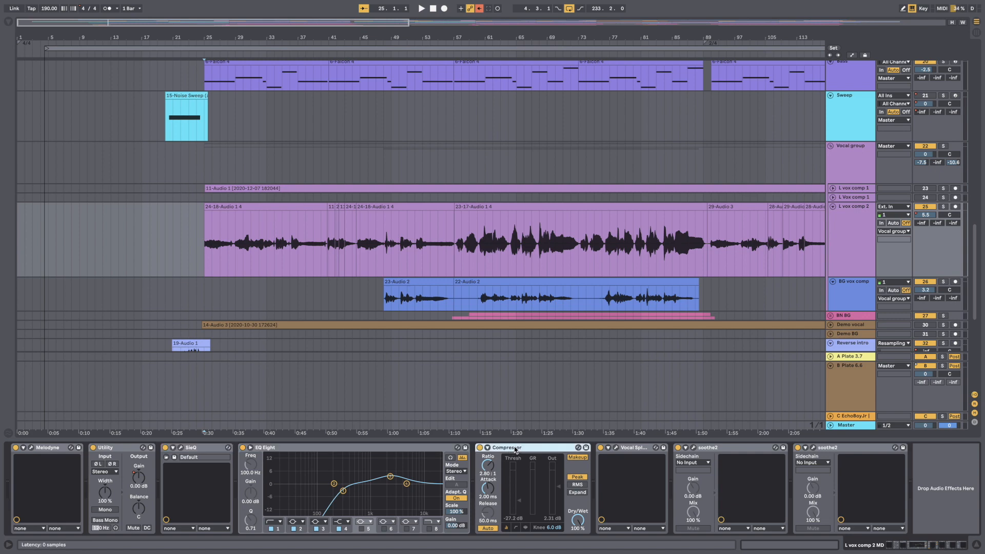
click(633, 451)
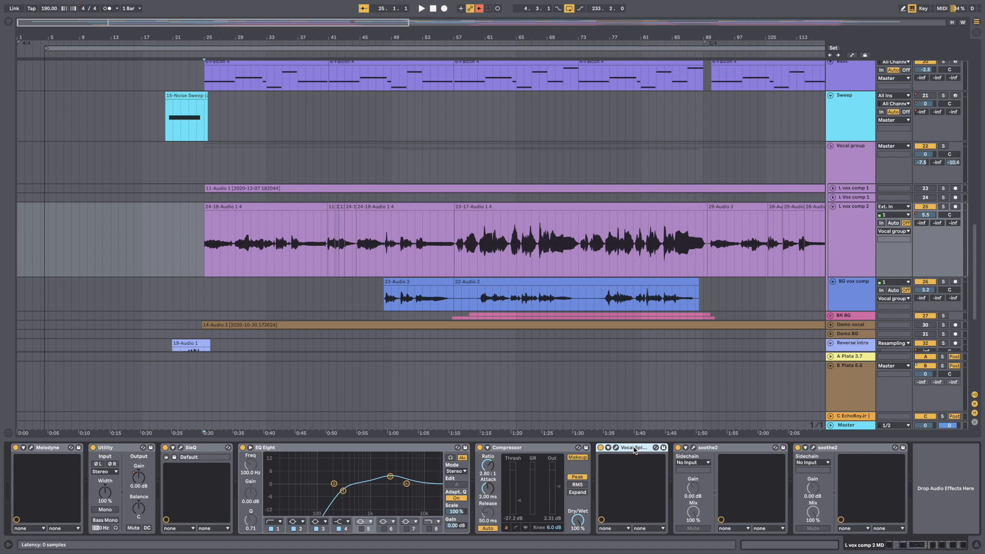
click(705, 450)
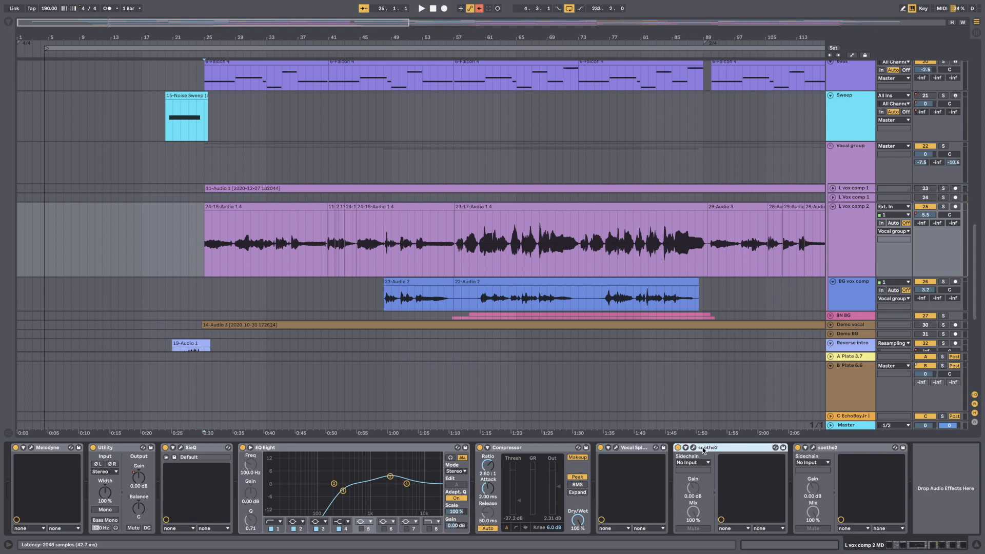
Step: Open both soothe2 windows of L vox comp 2 to view their de-essing and Vocal warmer presets, and close them
click(694, 449)
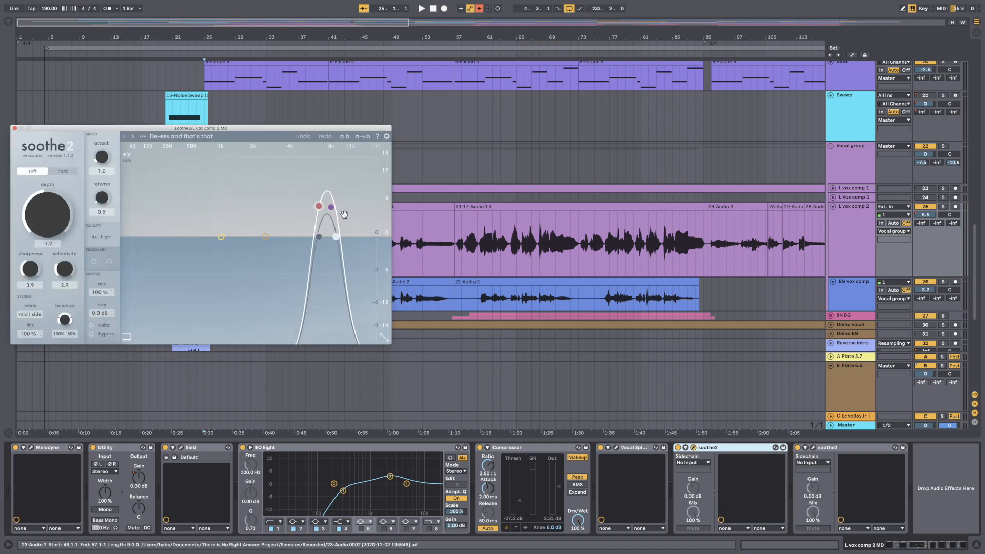
click(813, 448)
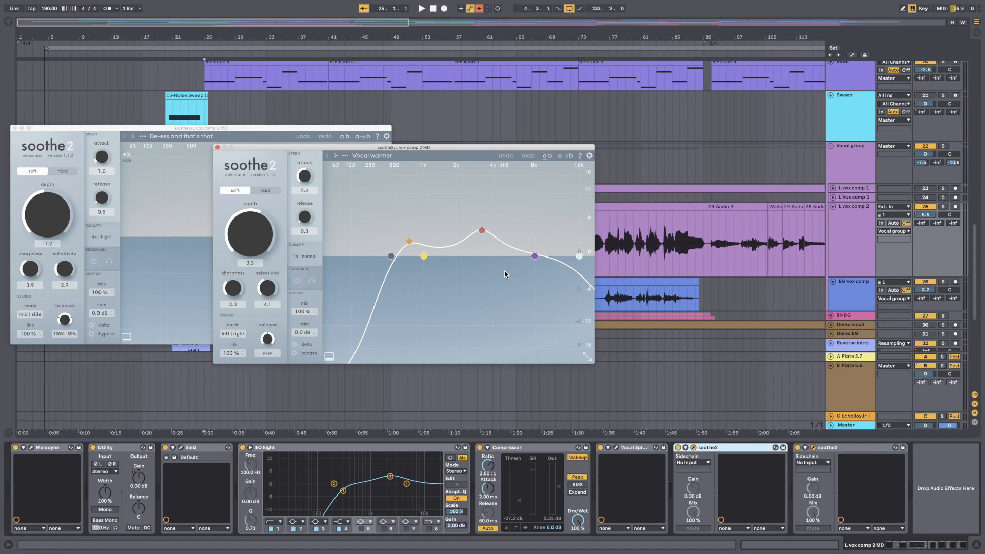
click(218, 148)
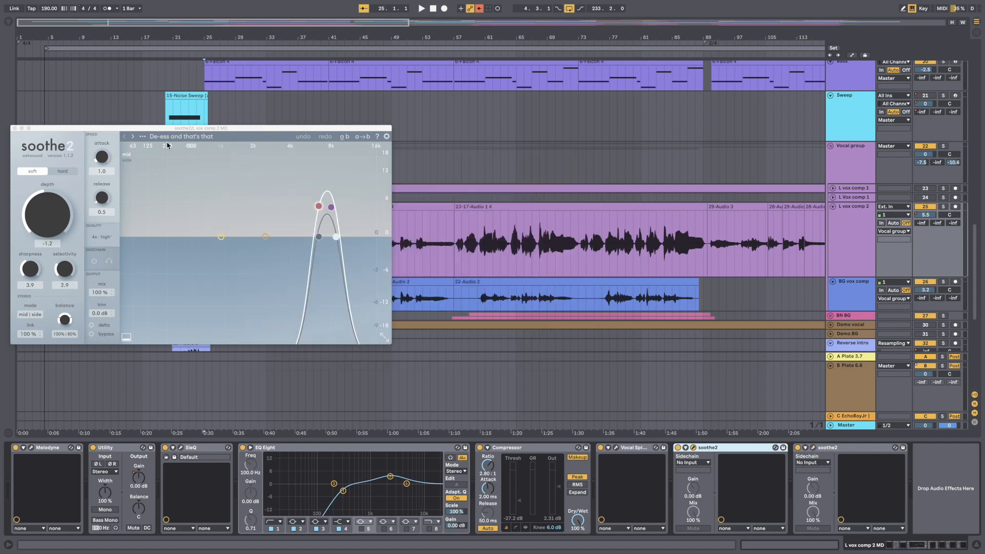
click(15, 128)
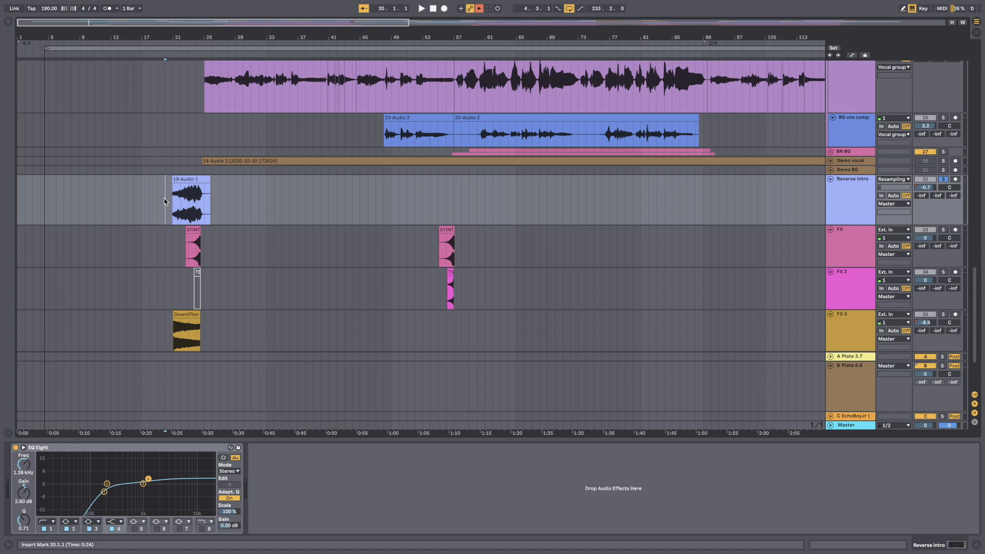
Step: Play the soloed Reverse intro track from bar 21 and select the FX track below it
click(169, 197)
key(space)
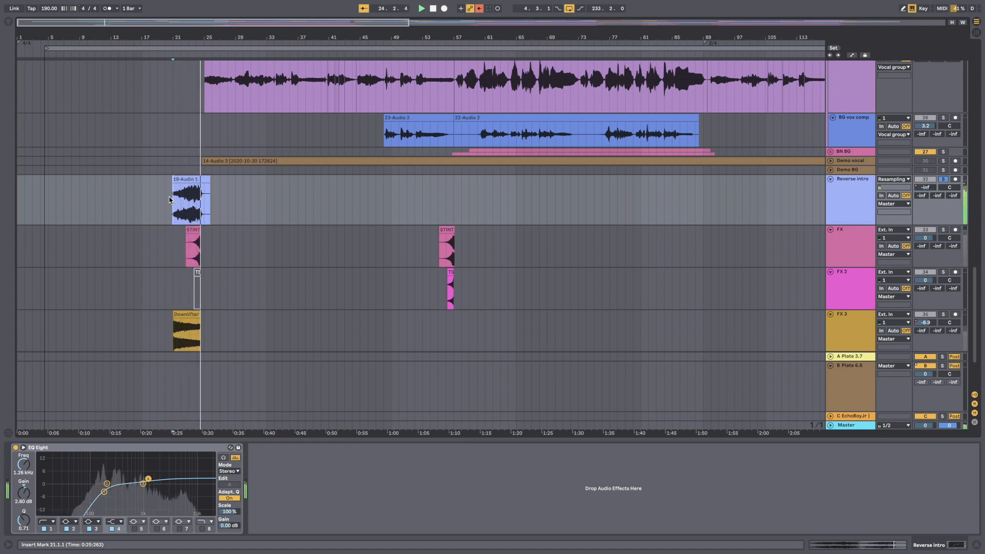
click(191, 241)
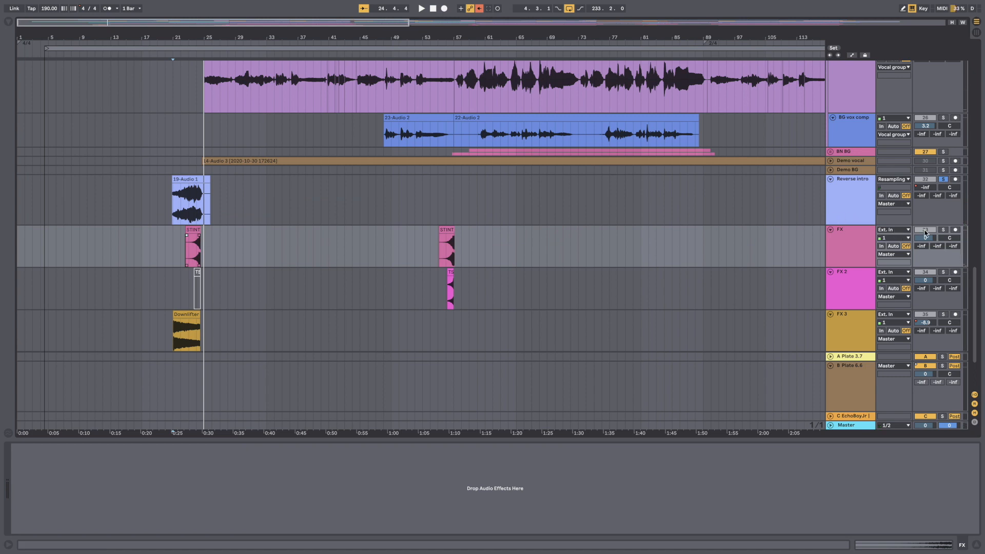
Step: Play the soloed FX track from just before its first clip and the soloed FX 3 downlifter from bar 21, and view the repeated FX clips
click(183, 246)
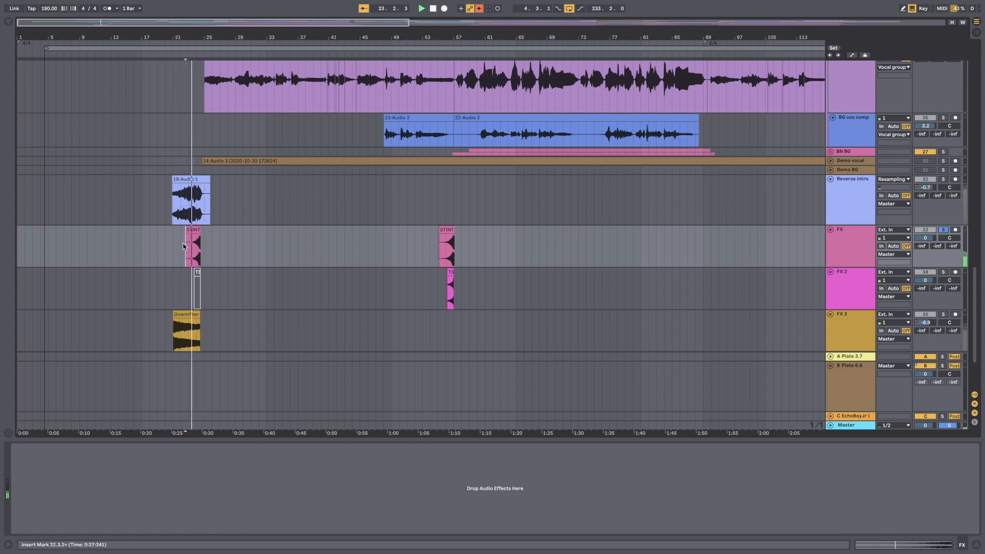
click(174, 338)
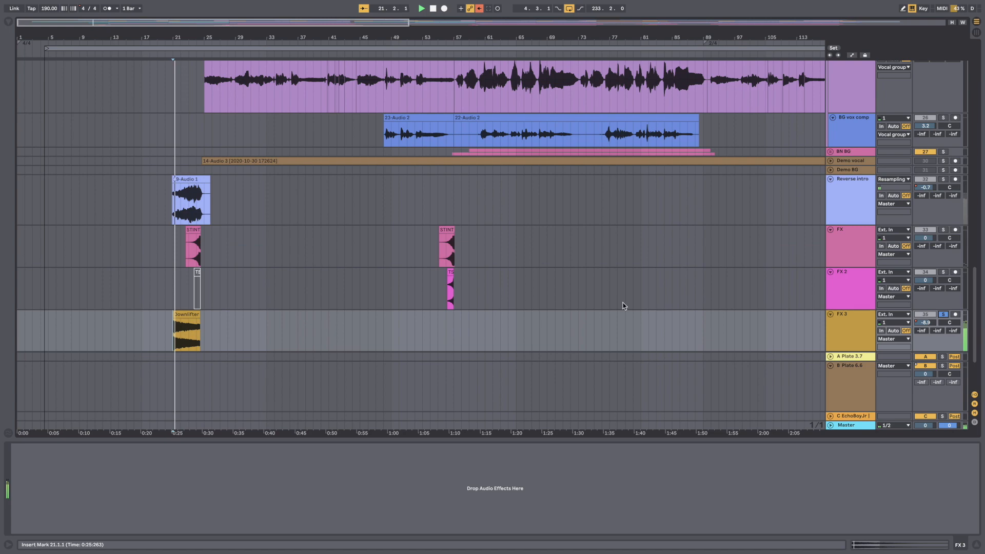
scroll(329, 301, right, 10)
scroll(329, 303, right, 15)
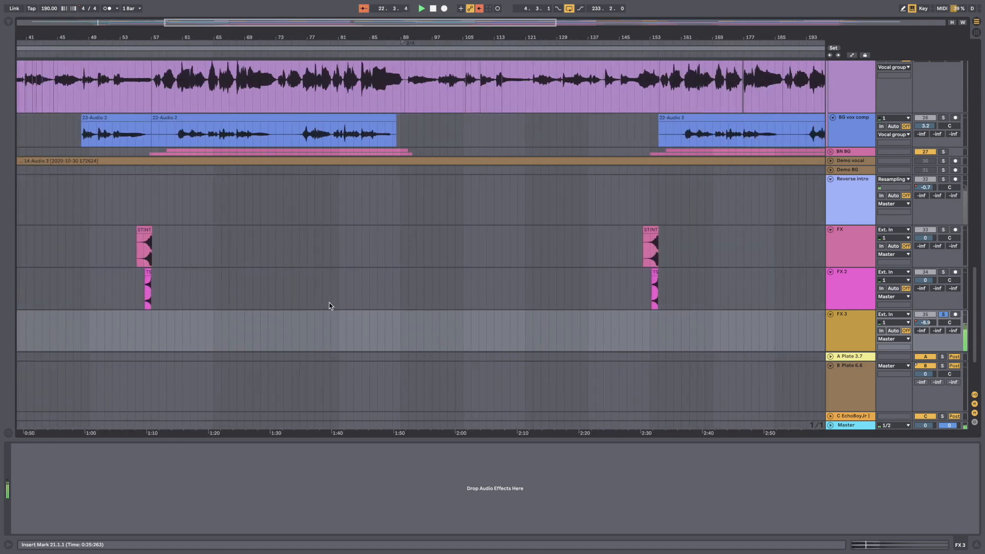
scroll(331, 306, right, 5)
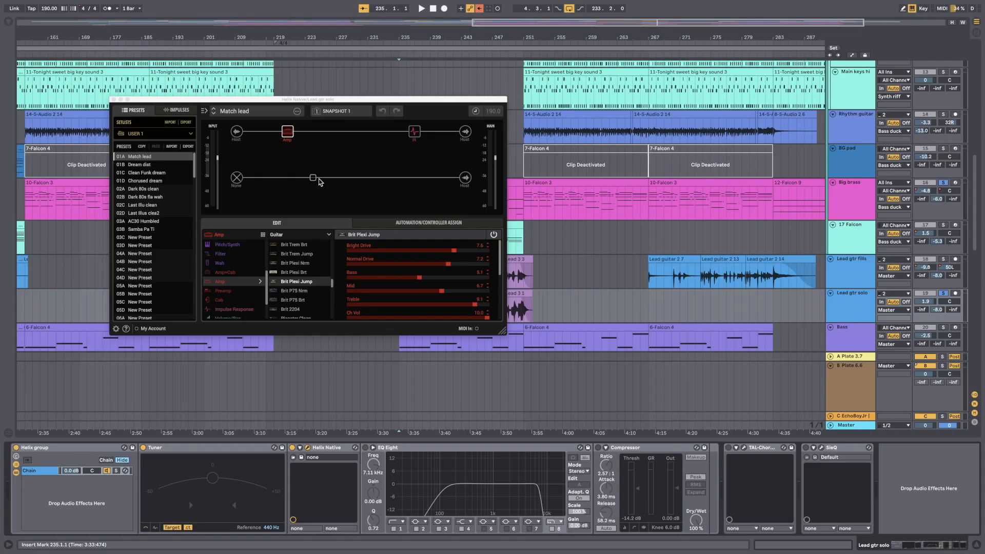
Step: Inspect the Amp block in the Lead gtr solo's Helix Native window, move the window aside and close it
click(289, 133)
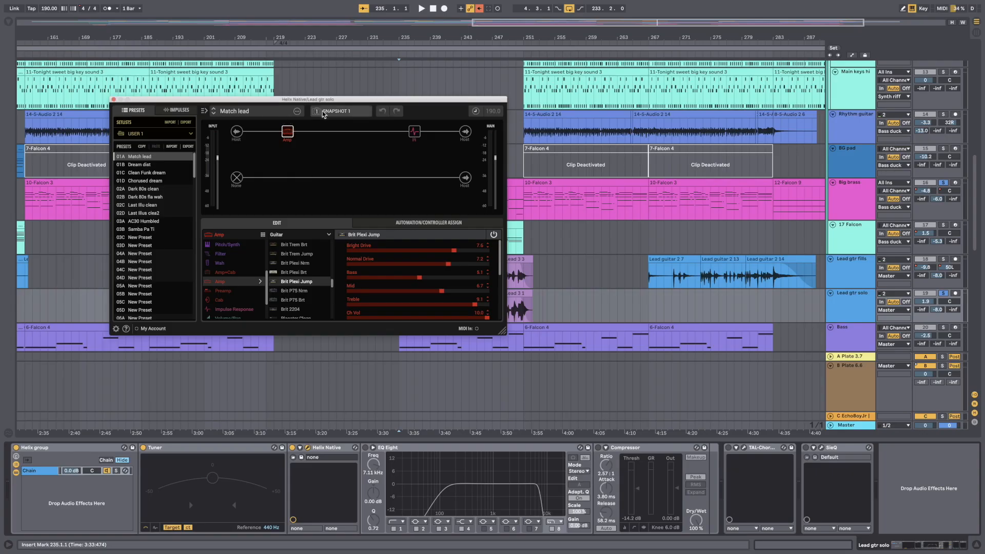
drag(325, 104, 268, 88)
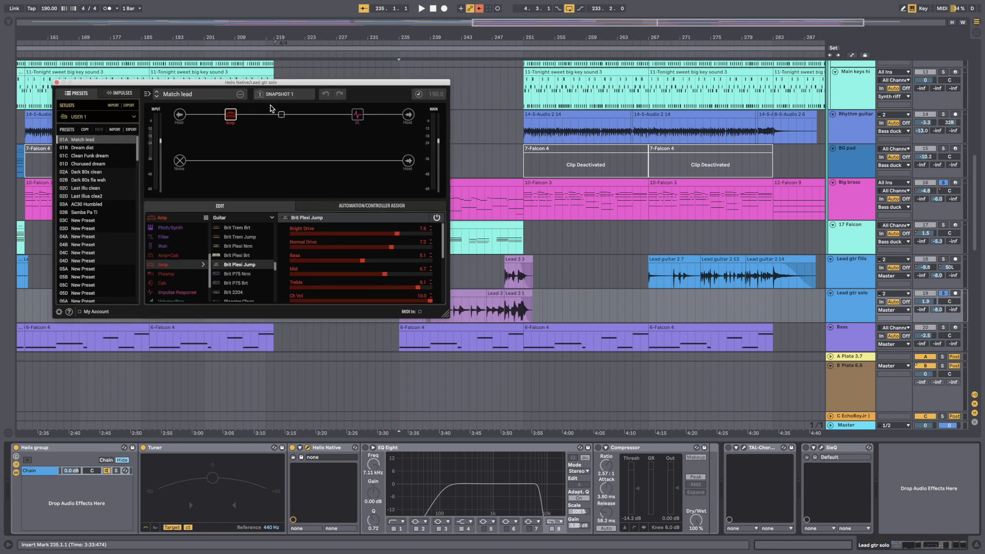
click(308, 448)
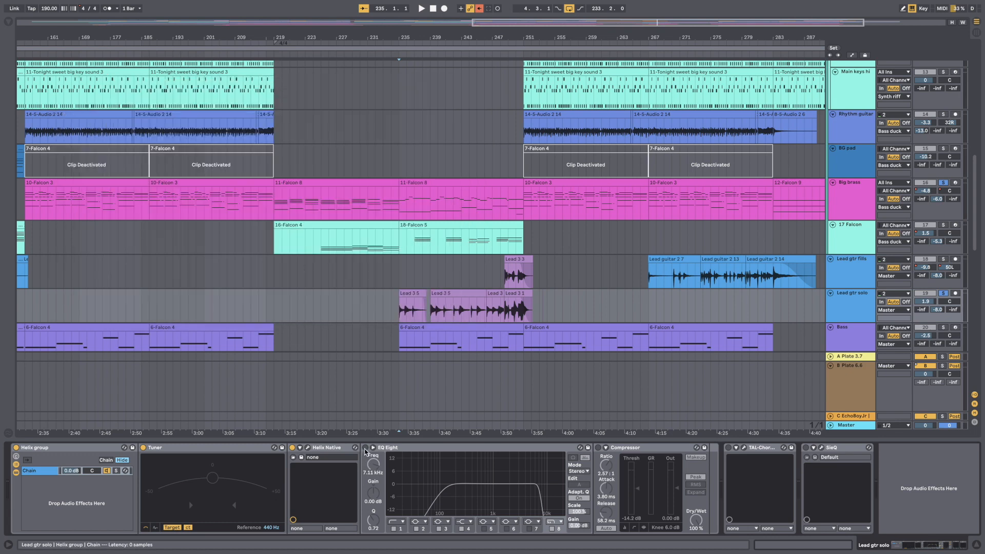
Step: Play the Lead gtr solo from bar 235 and switch on its EQ Eight, Compressor and TAL-Chorus during playback
key(space)
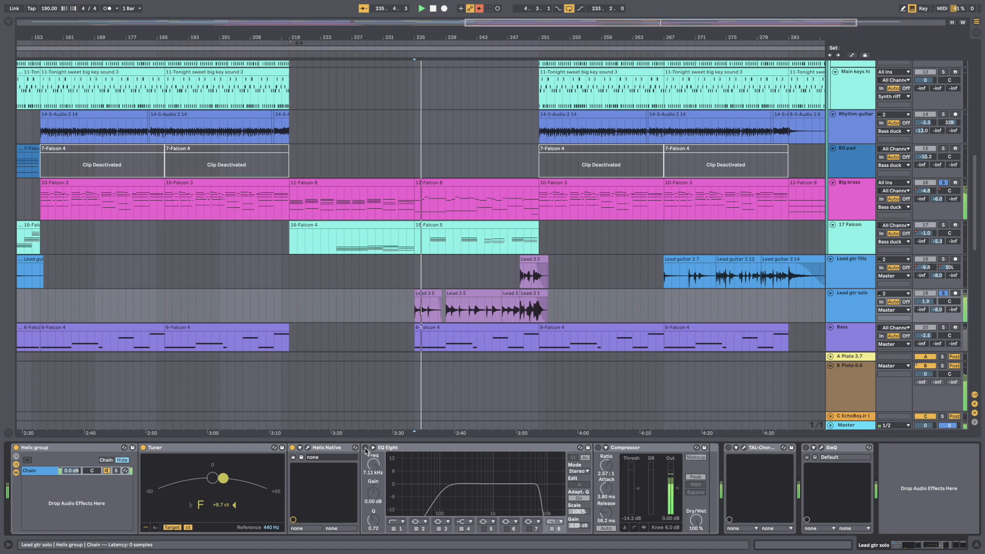
click(365, 448)
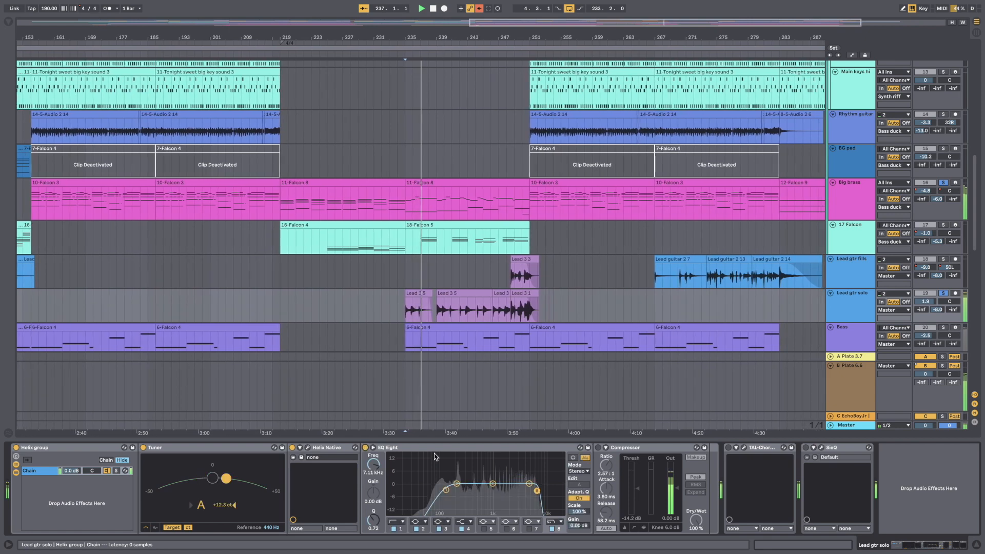
click(599, 448)
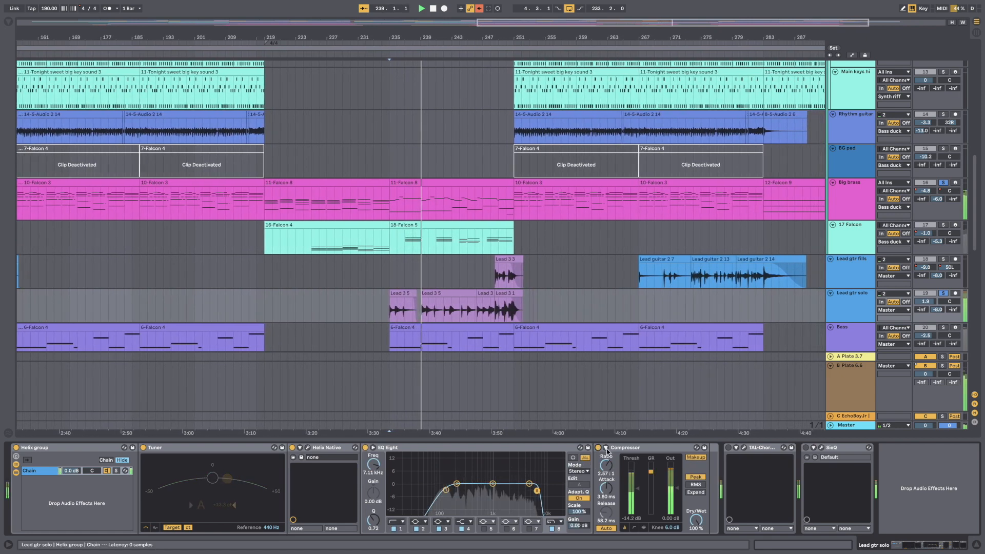
click(729, 448)
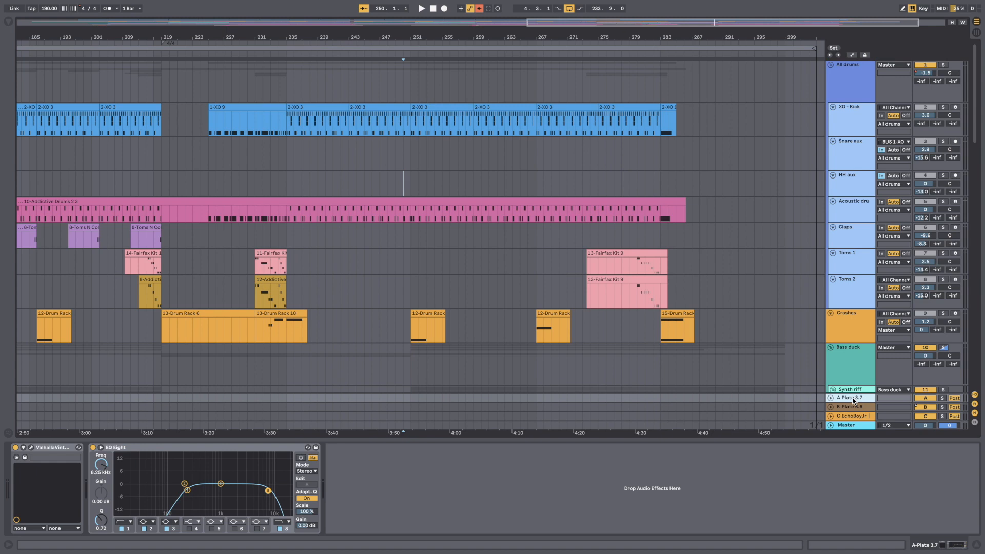
Step: Examine the devices on the B Plate 6.6, A Plate 3.7 and C EchoBoyJr return tracks, including the EchoBoyJr return's sidechained Compressor
click(854, 409)
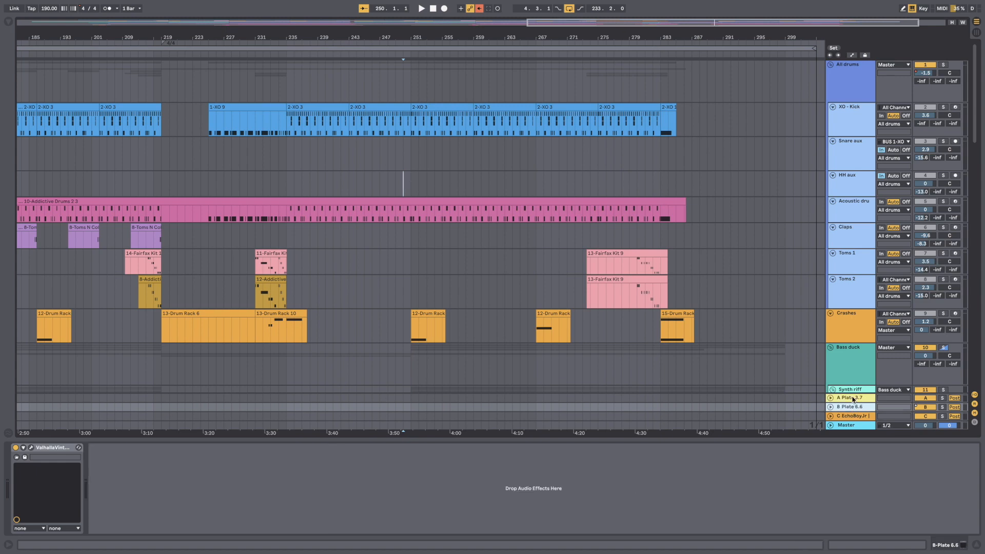
click(854, 400)
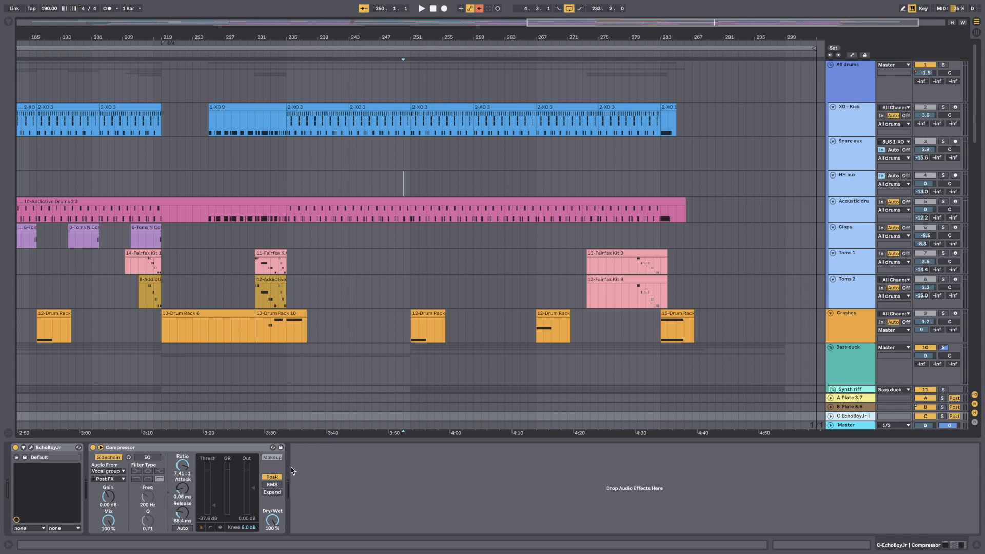
click(113, 450)
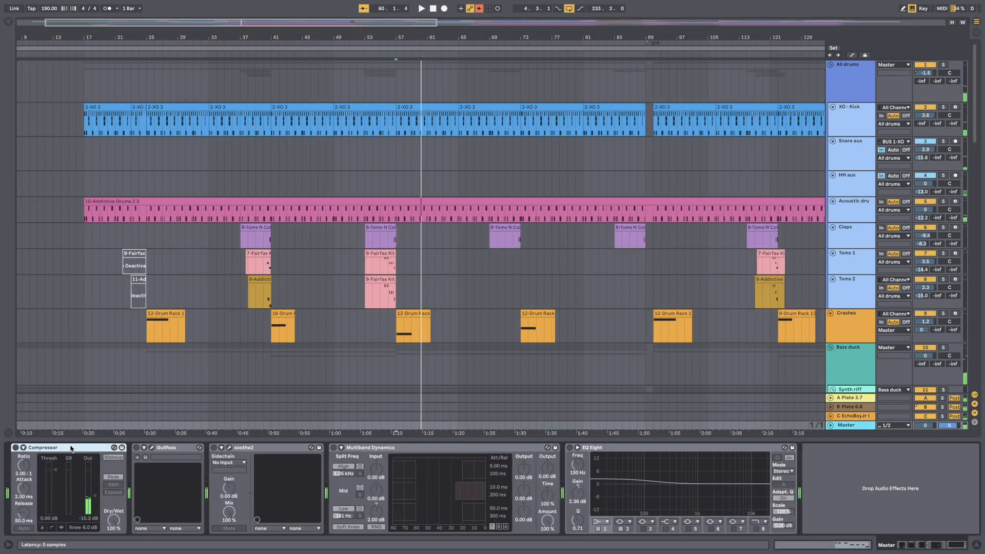
Step: Switch on the Compressor and Gullfoss on the Master track, and view the Gullfoss and soothe2 plugin windows, closing each
click(15, 447)
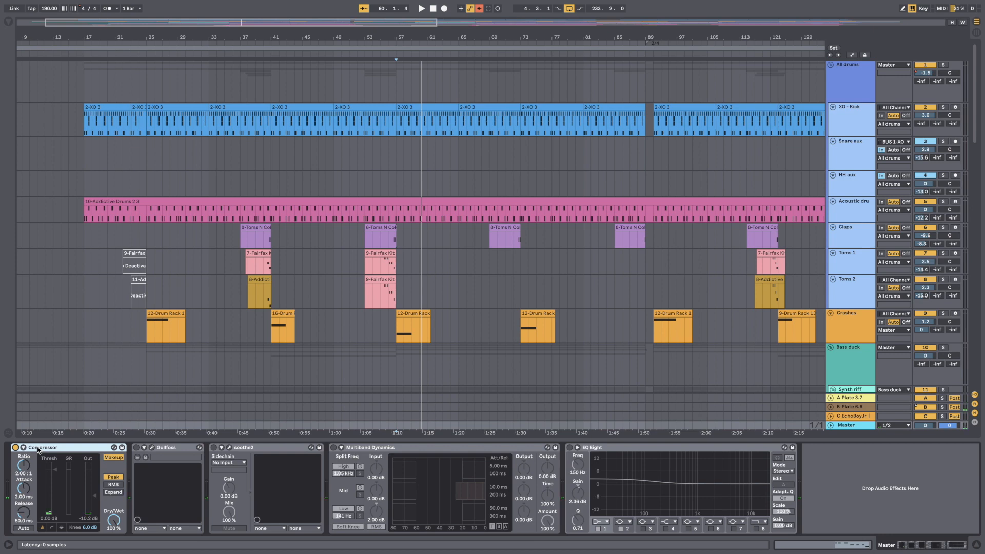
click(136, 447)
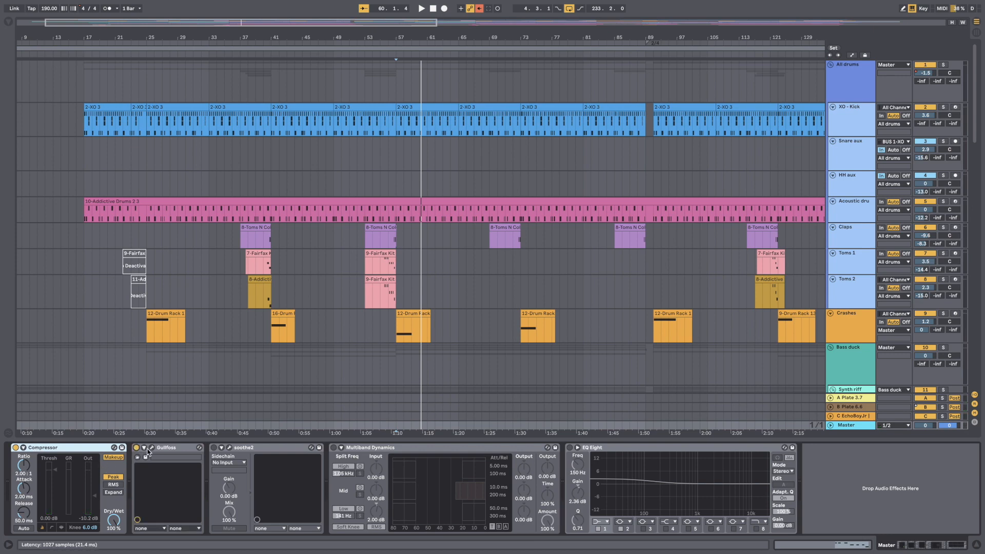
click(152, 448)
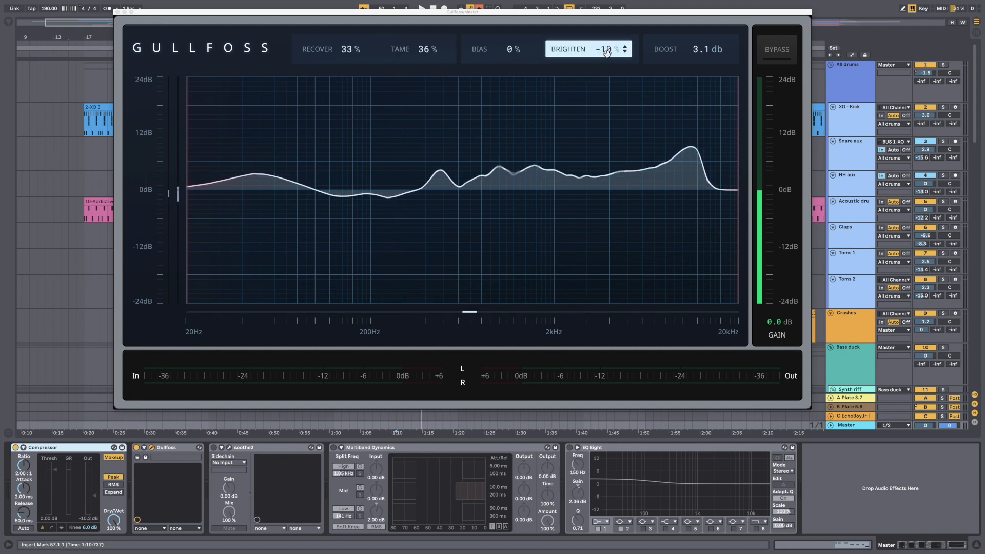
click(118, 12)
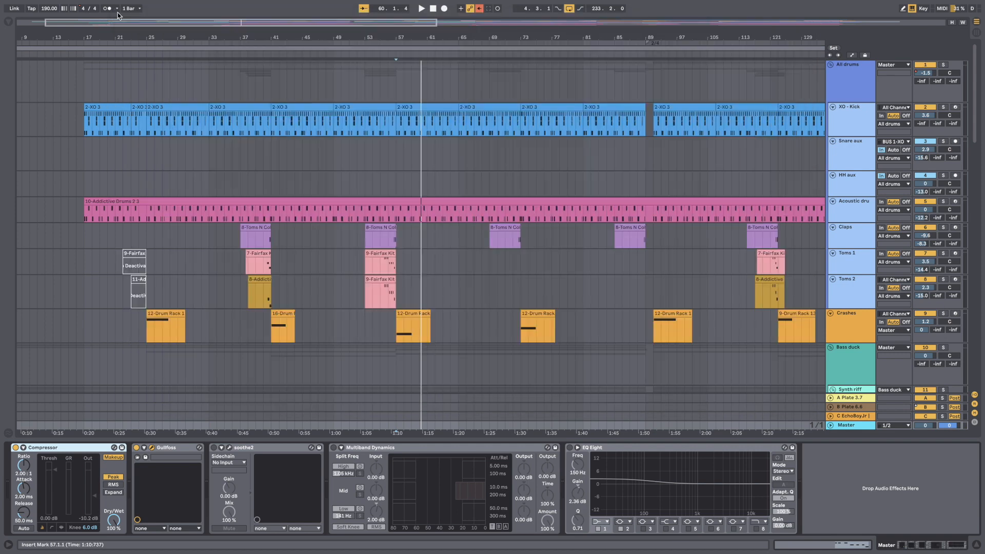
click(229, 449)
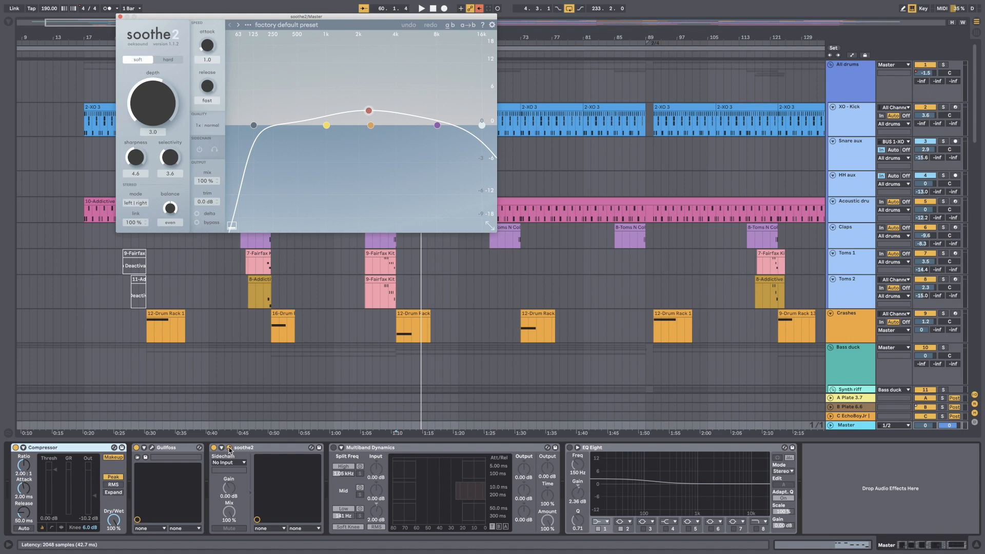
click(230, 449)
Step: Switch on the Master's Multiband Dynamics, solo its Mid band and play the song from bar 57
click(333, 448)
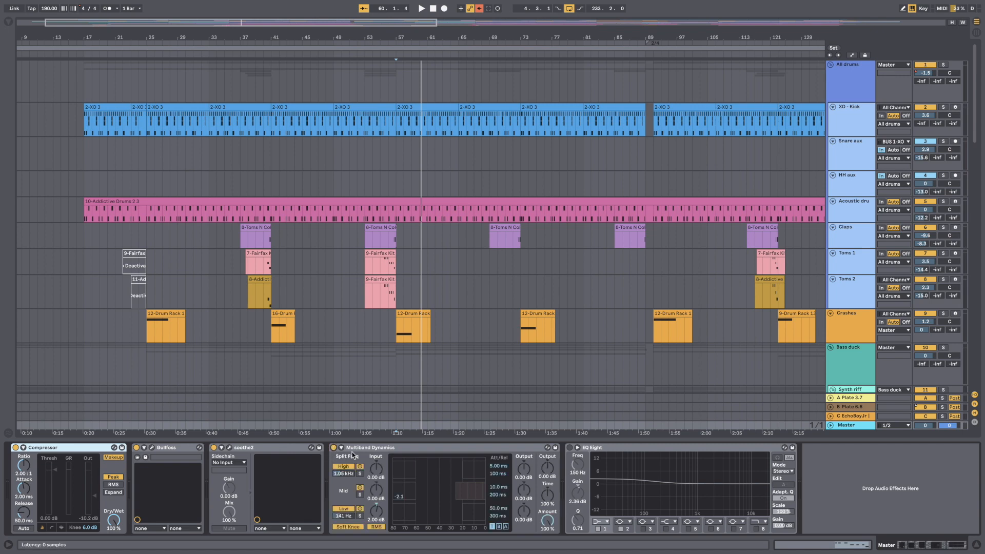
click(361, 495)
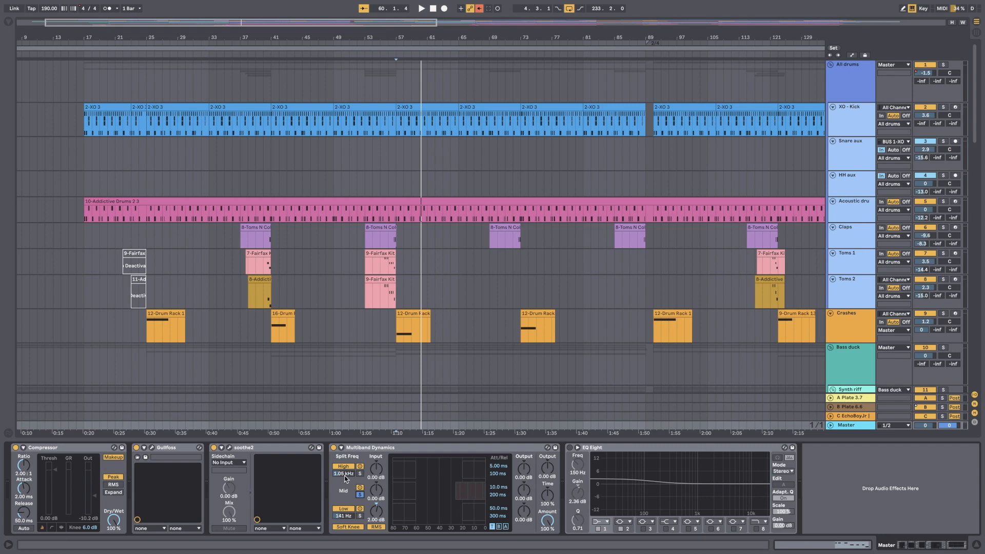
key(space)
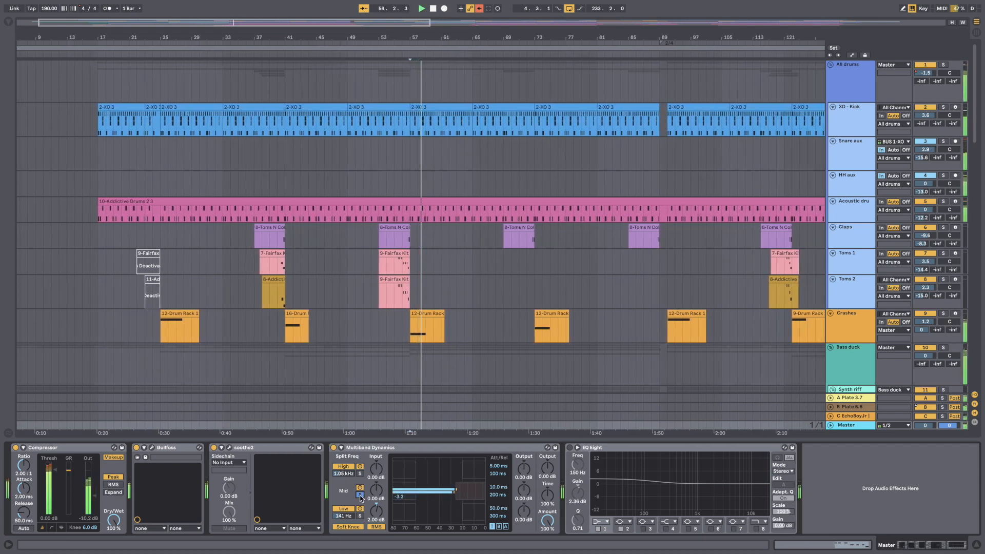